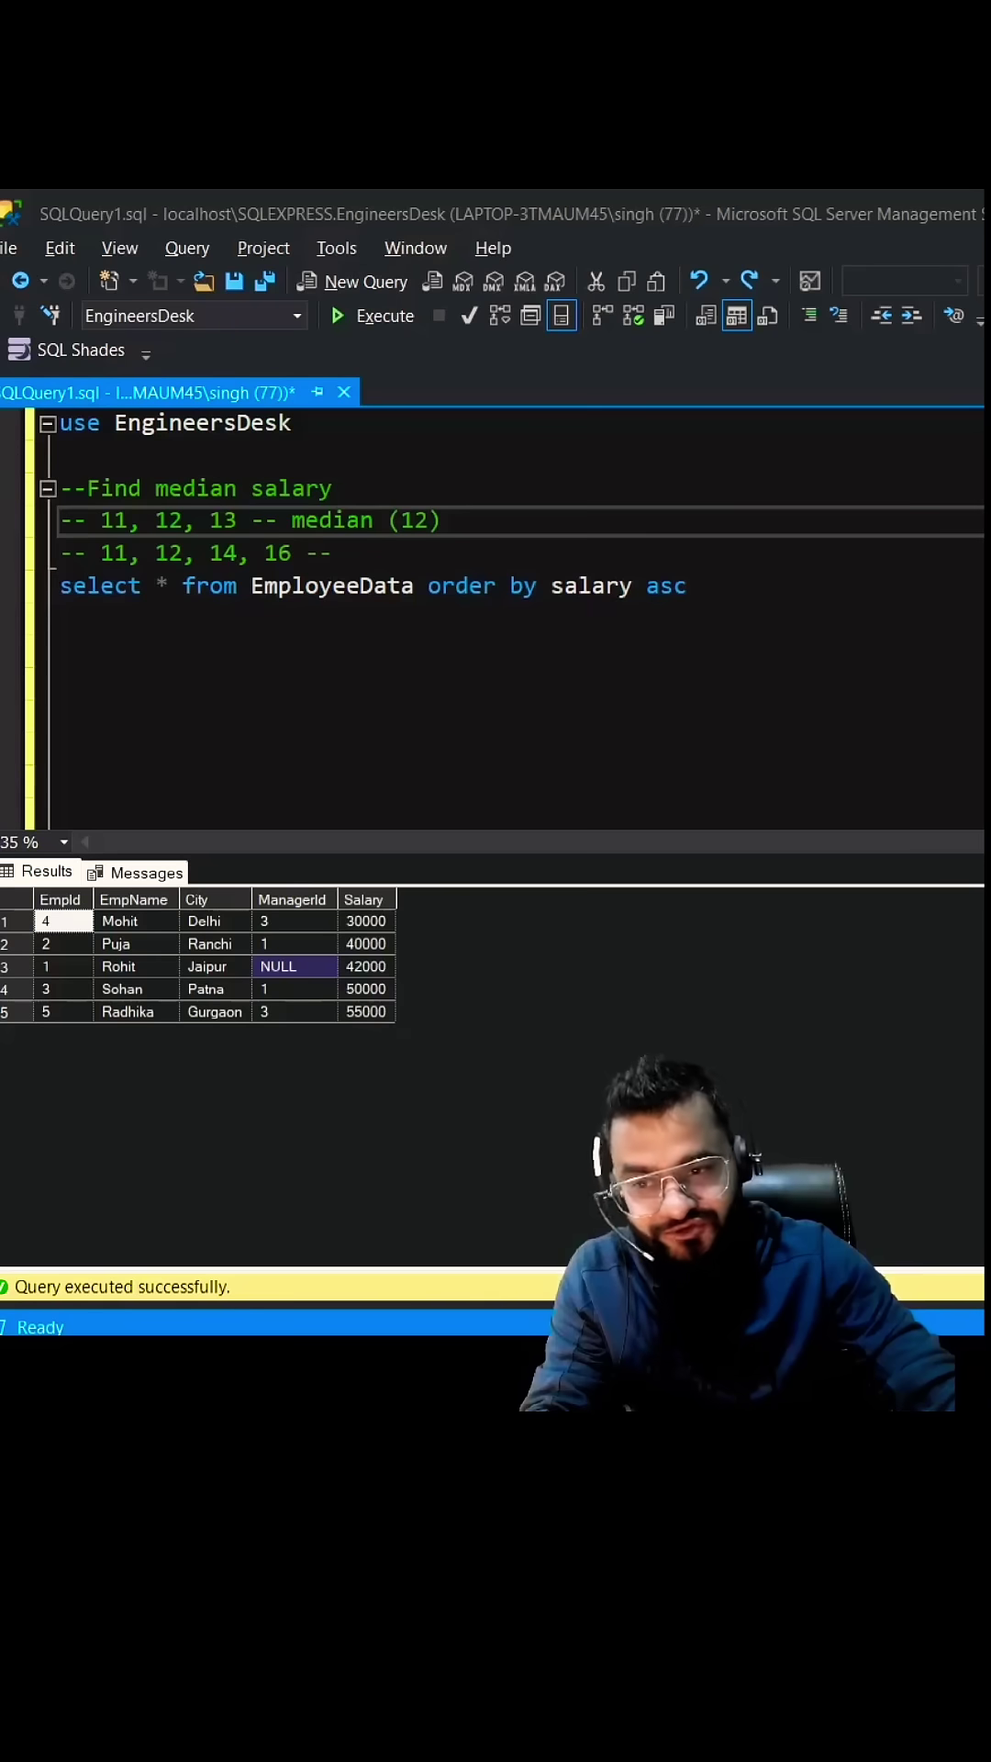
Re-run the salary-sorted EmployeeData query and point out the 42000 salary in the results.
mouse_move(331, 489)
mouse_down()
mouse_move(76, 488)
mouse_move(686, 585)
mouse_up()
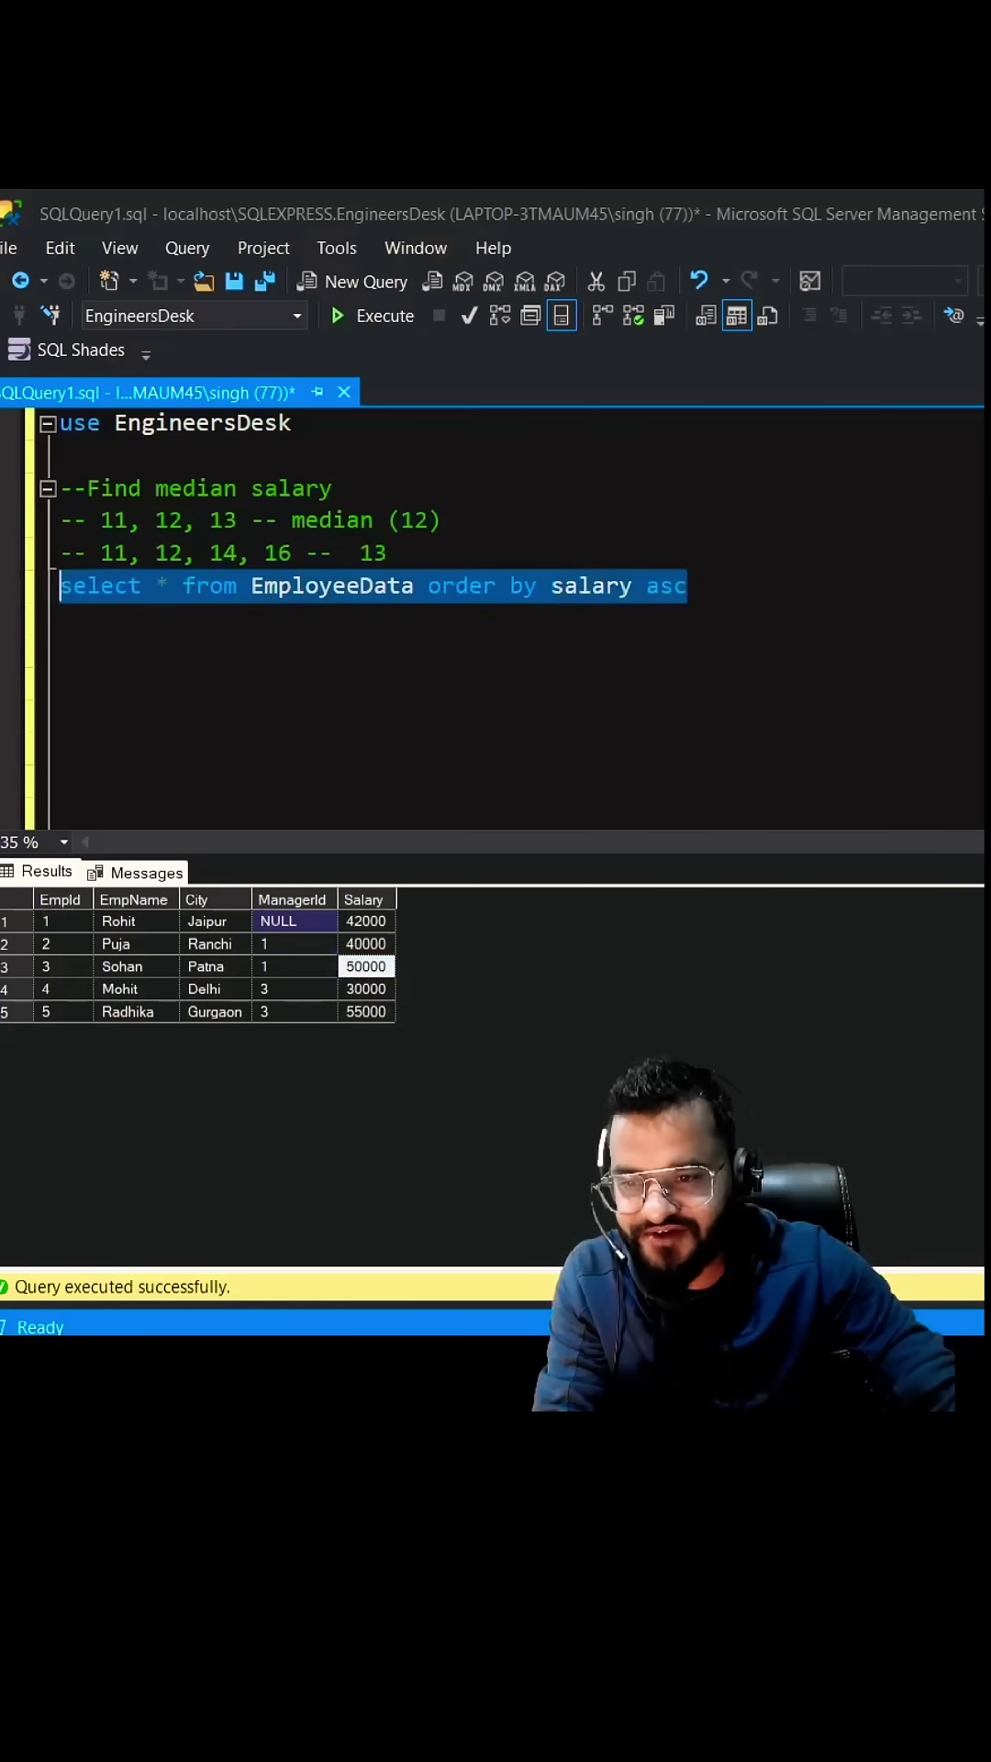
key(F5)
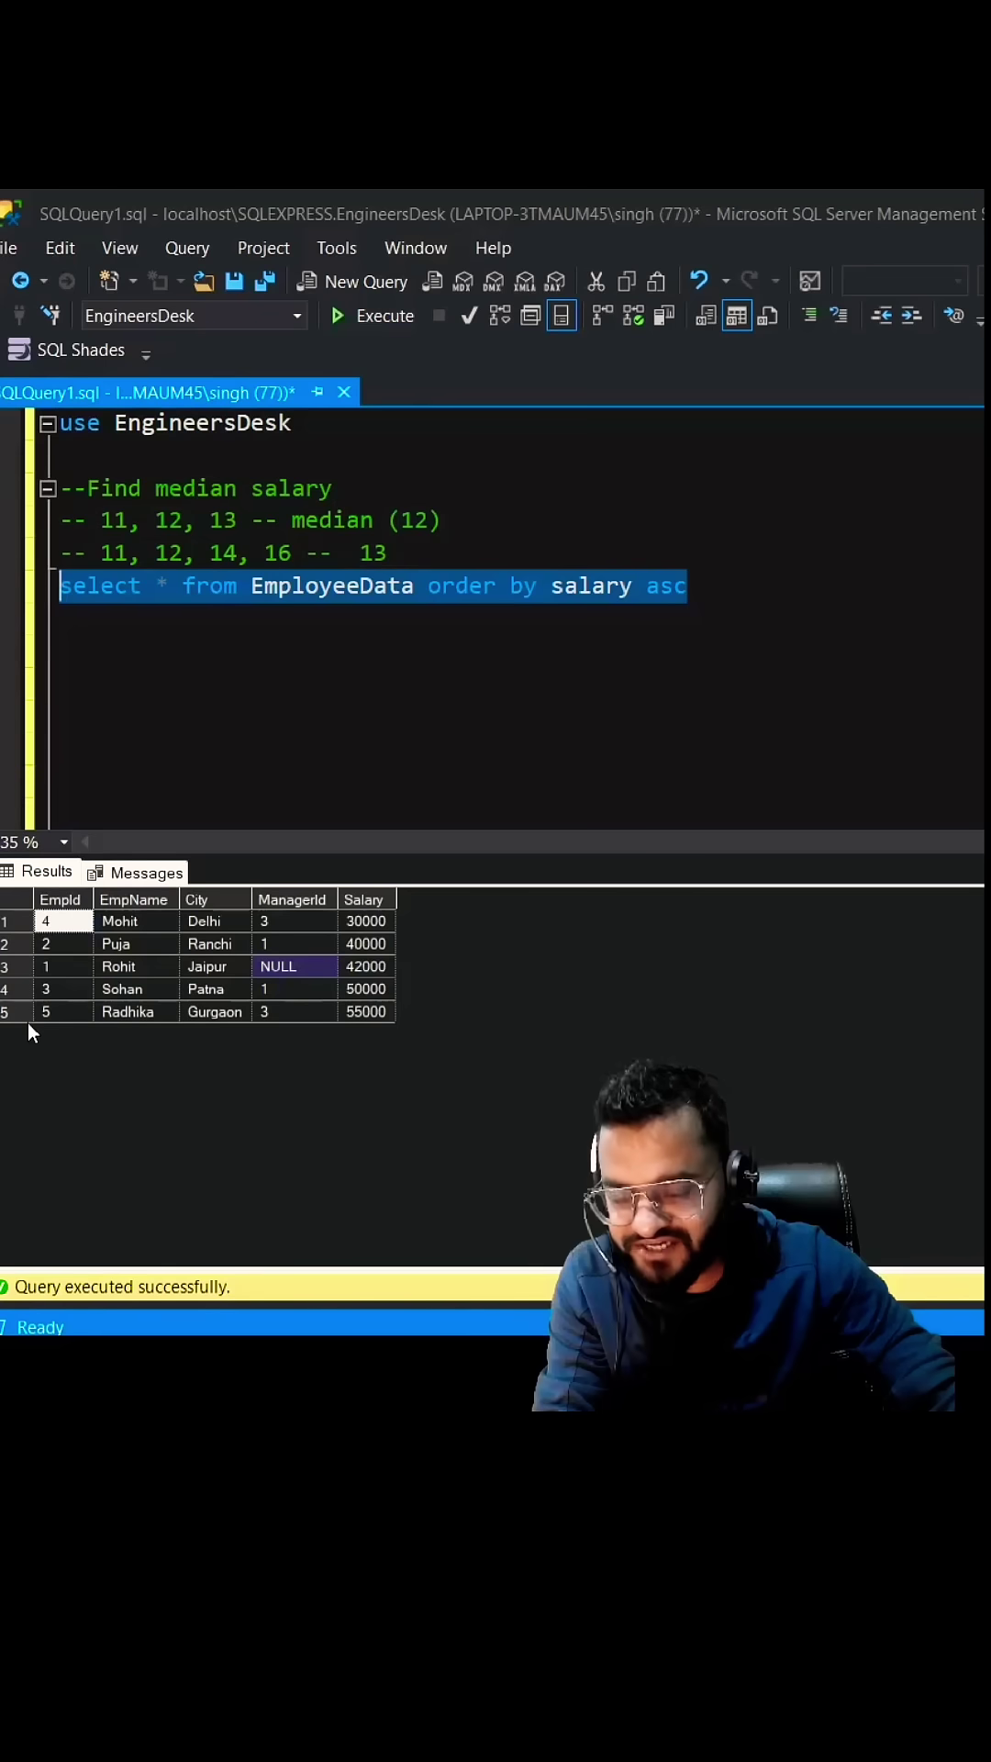
click(365, 969)
click(688, 653)
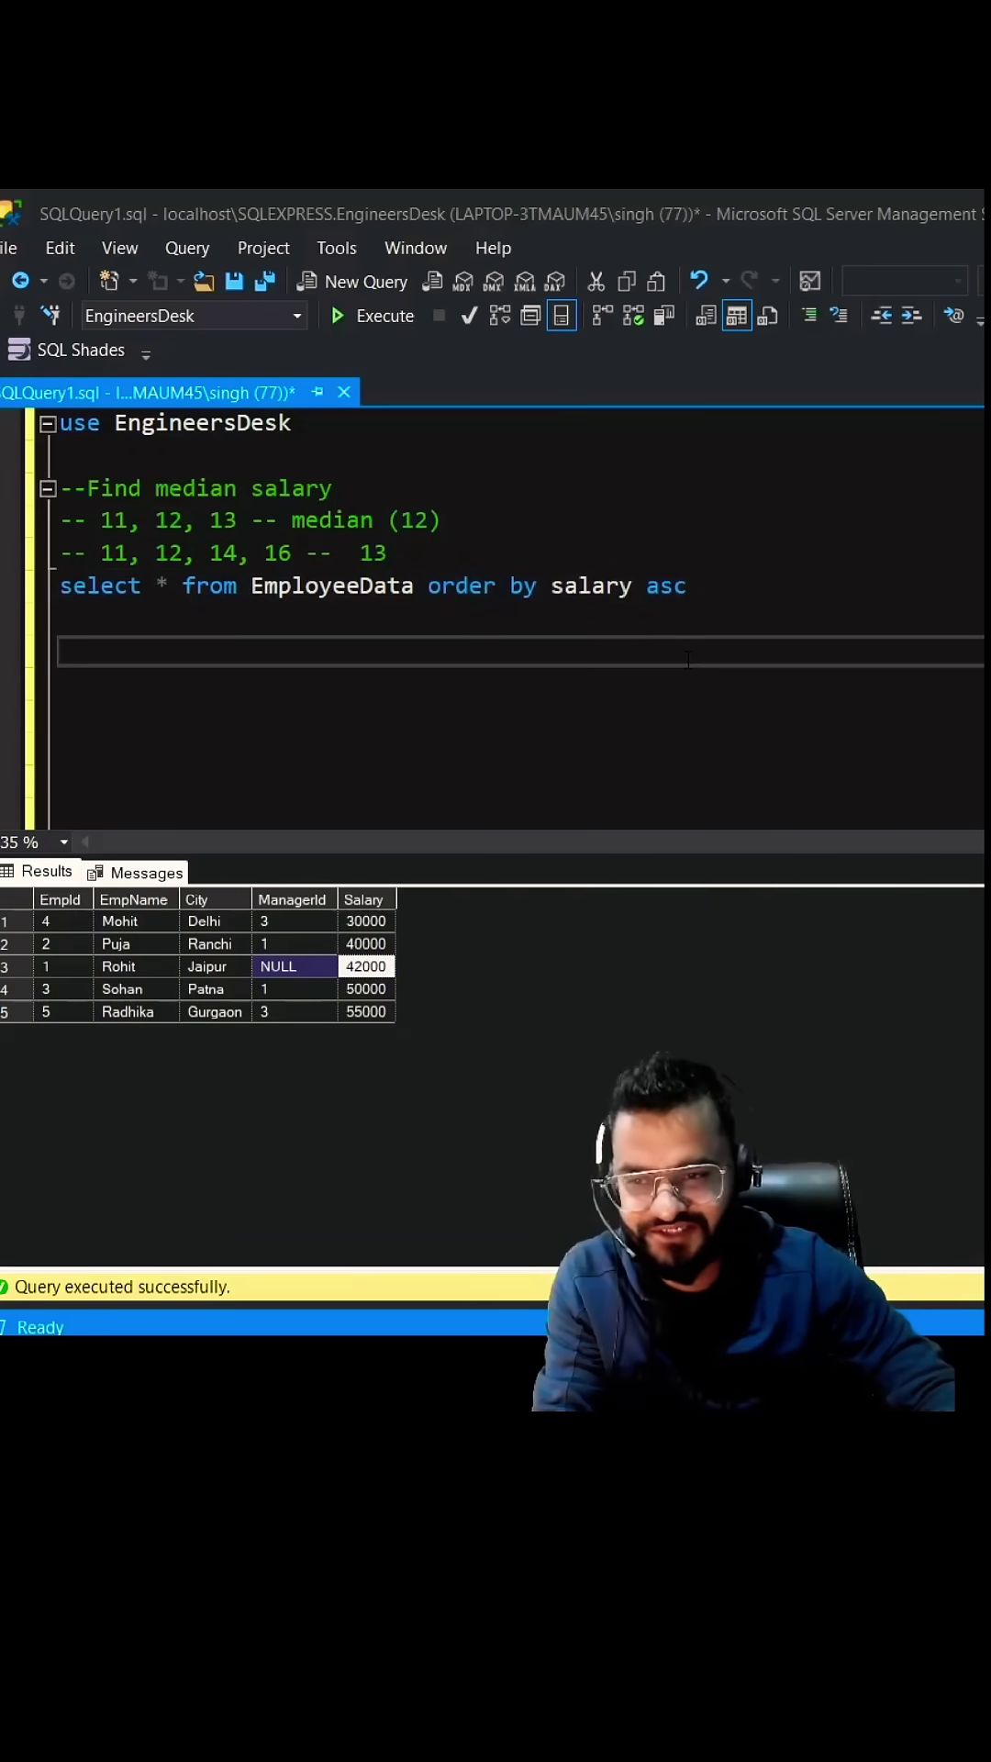
text(with ranked_sal)
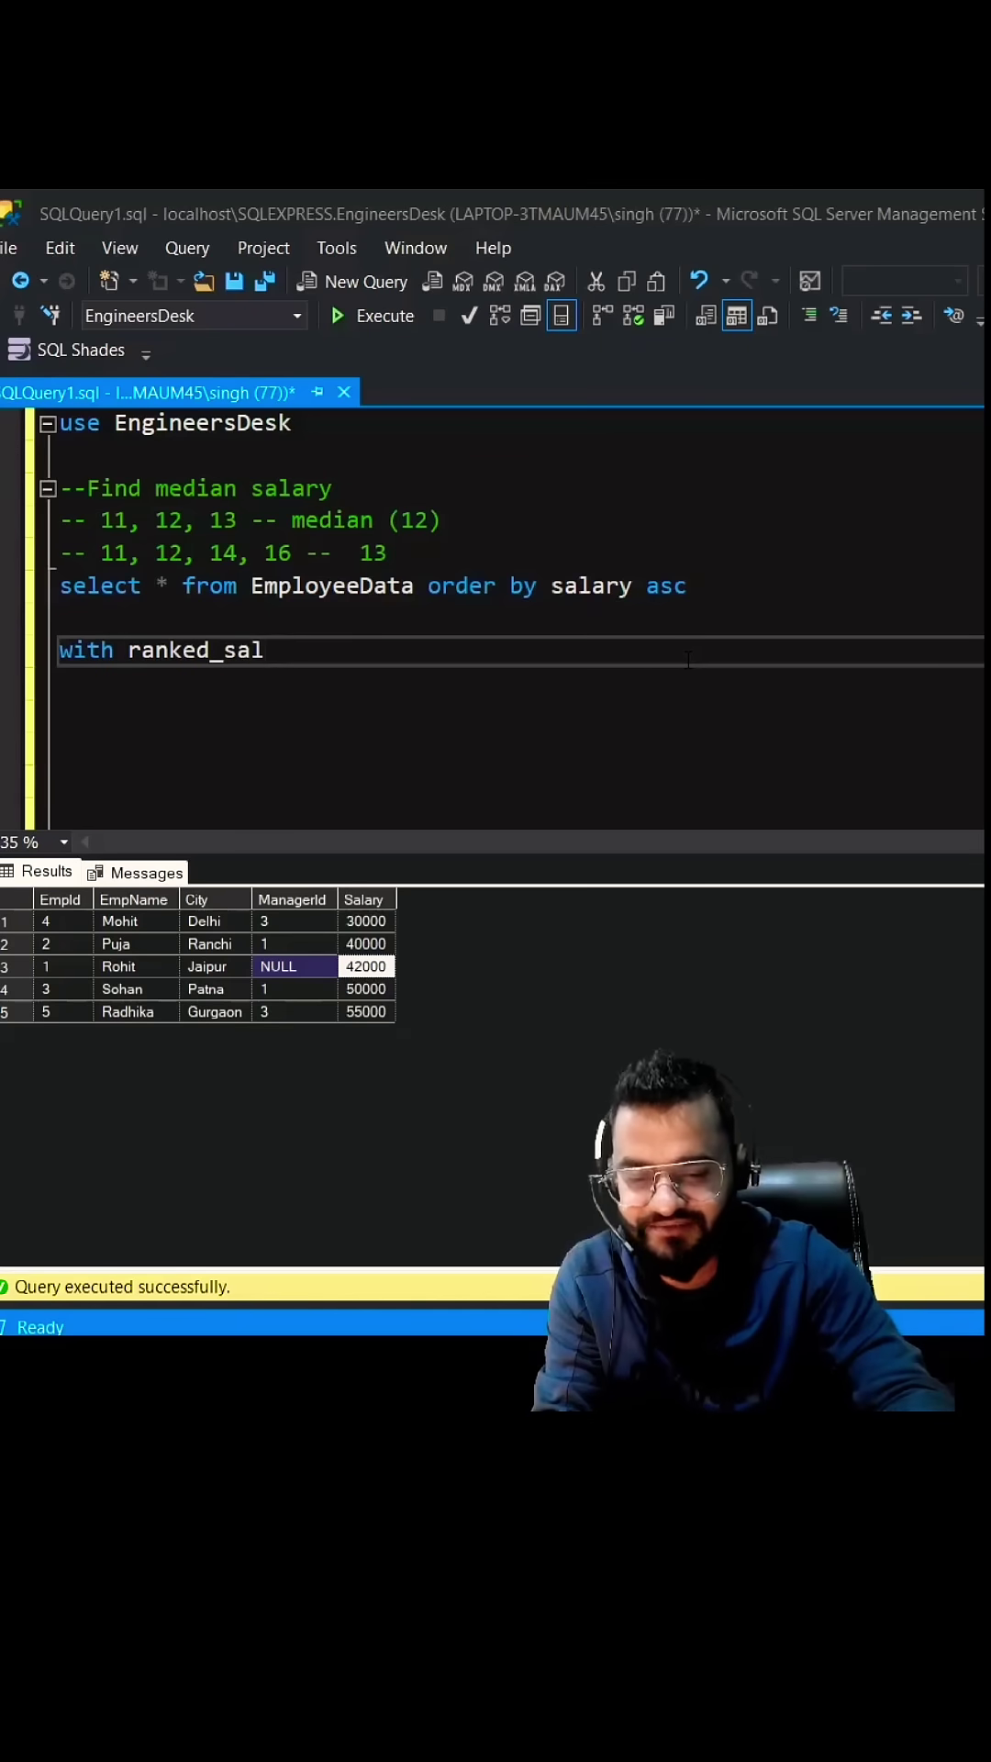
text( As()
Start the ranked_sal CTE body as SELECT Salary FROM EmployeeData, replacing the asterisk.
key(Return)
text(select *)
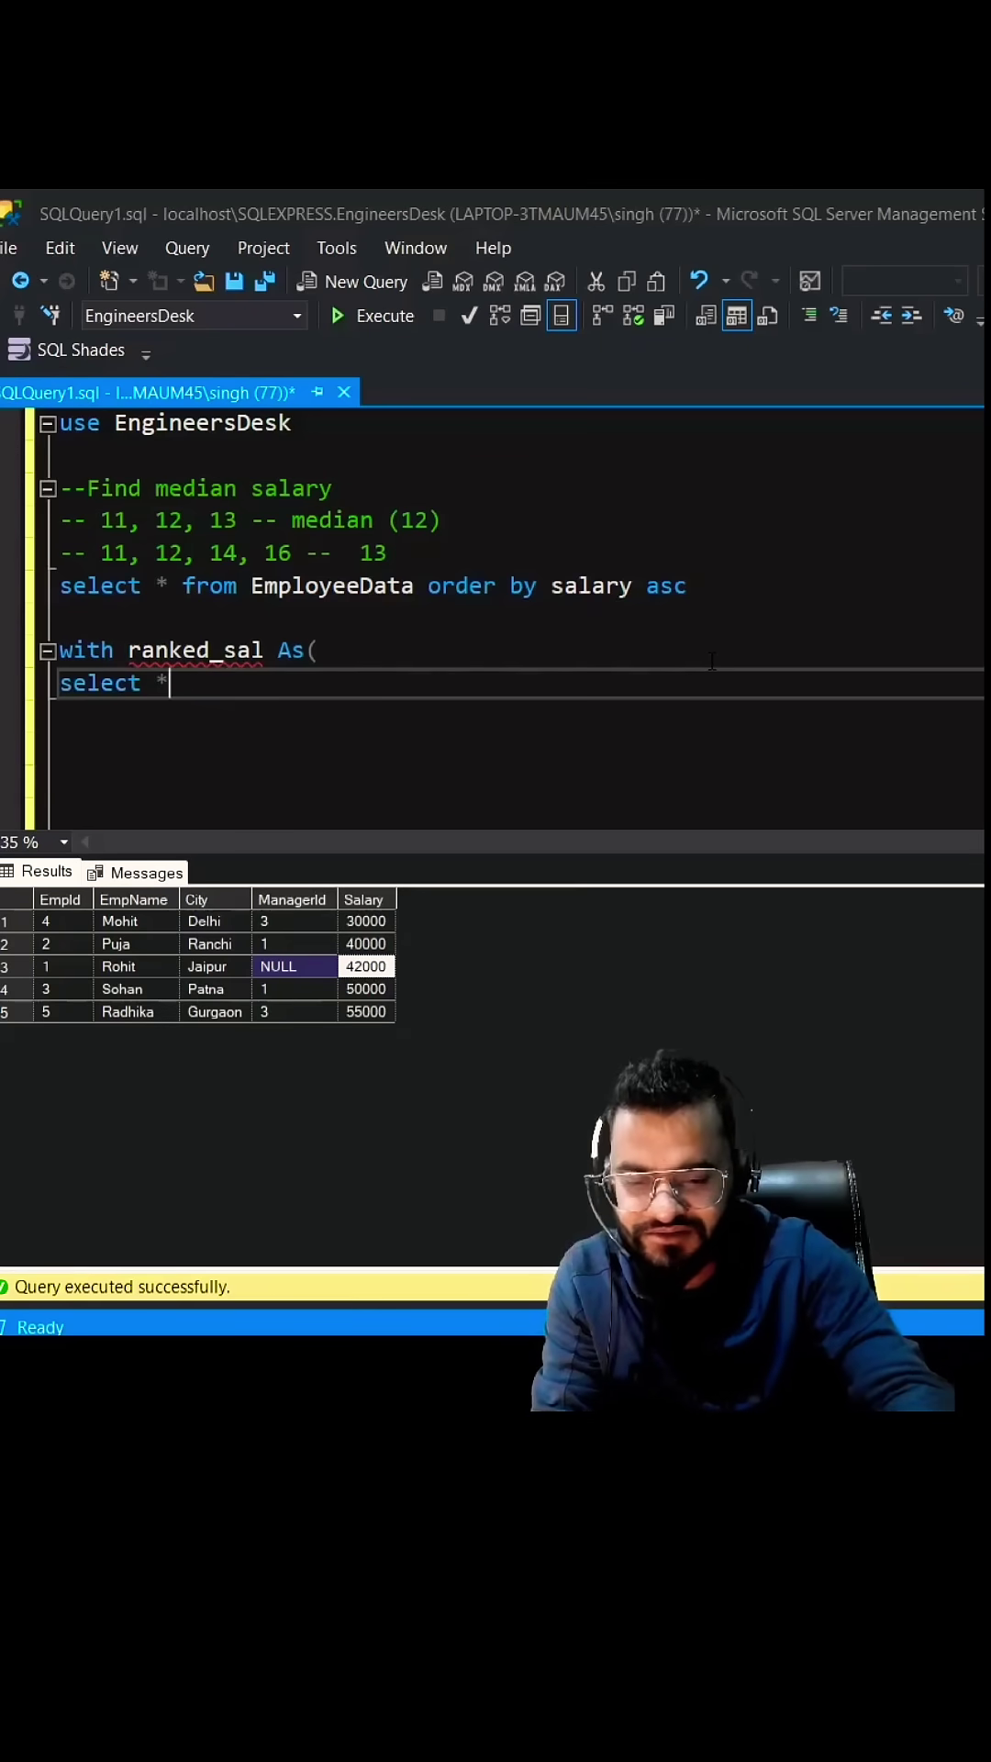
text( from EmpDepartment;)
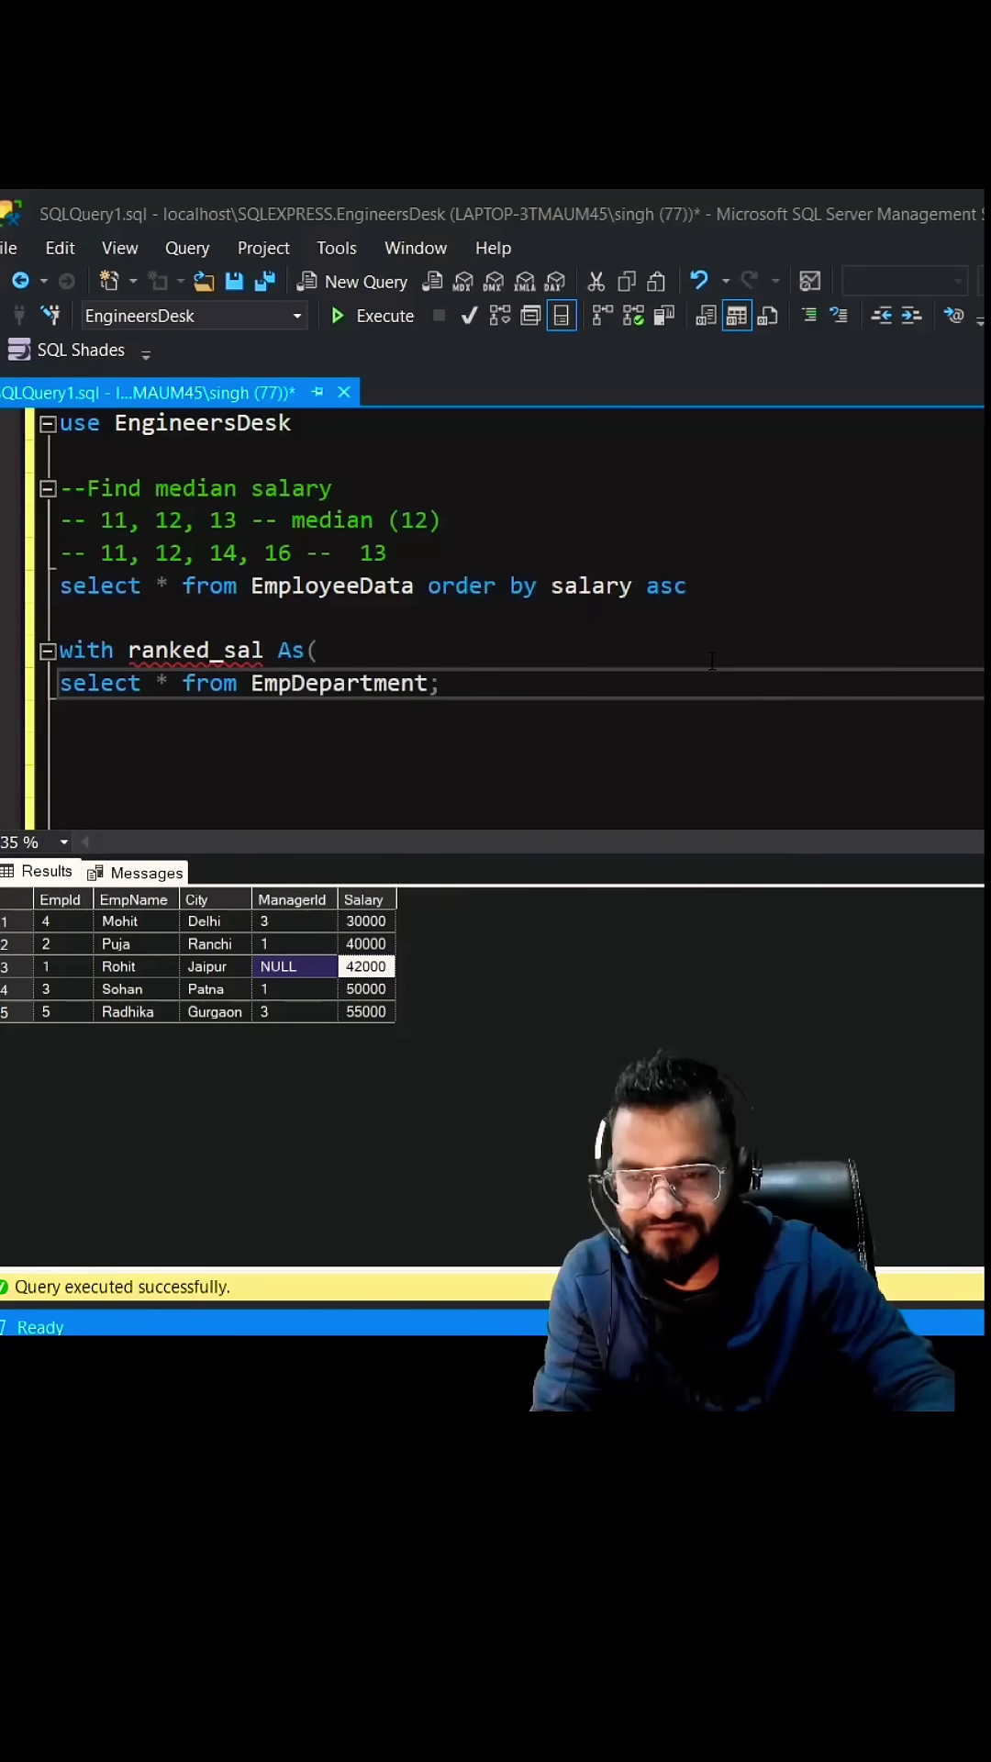
key(BackSpace)
key(BackSpace)
key(BackSpace)
text(loyeeData))
click(156, 683)
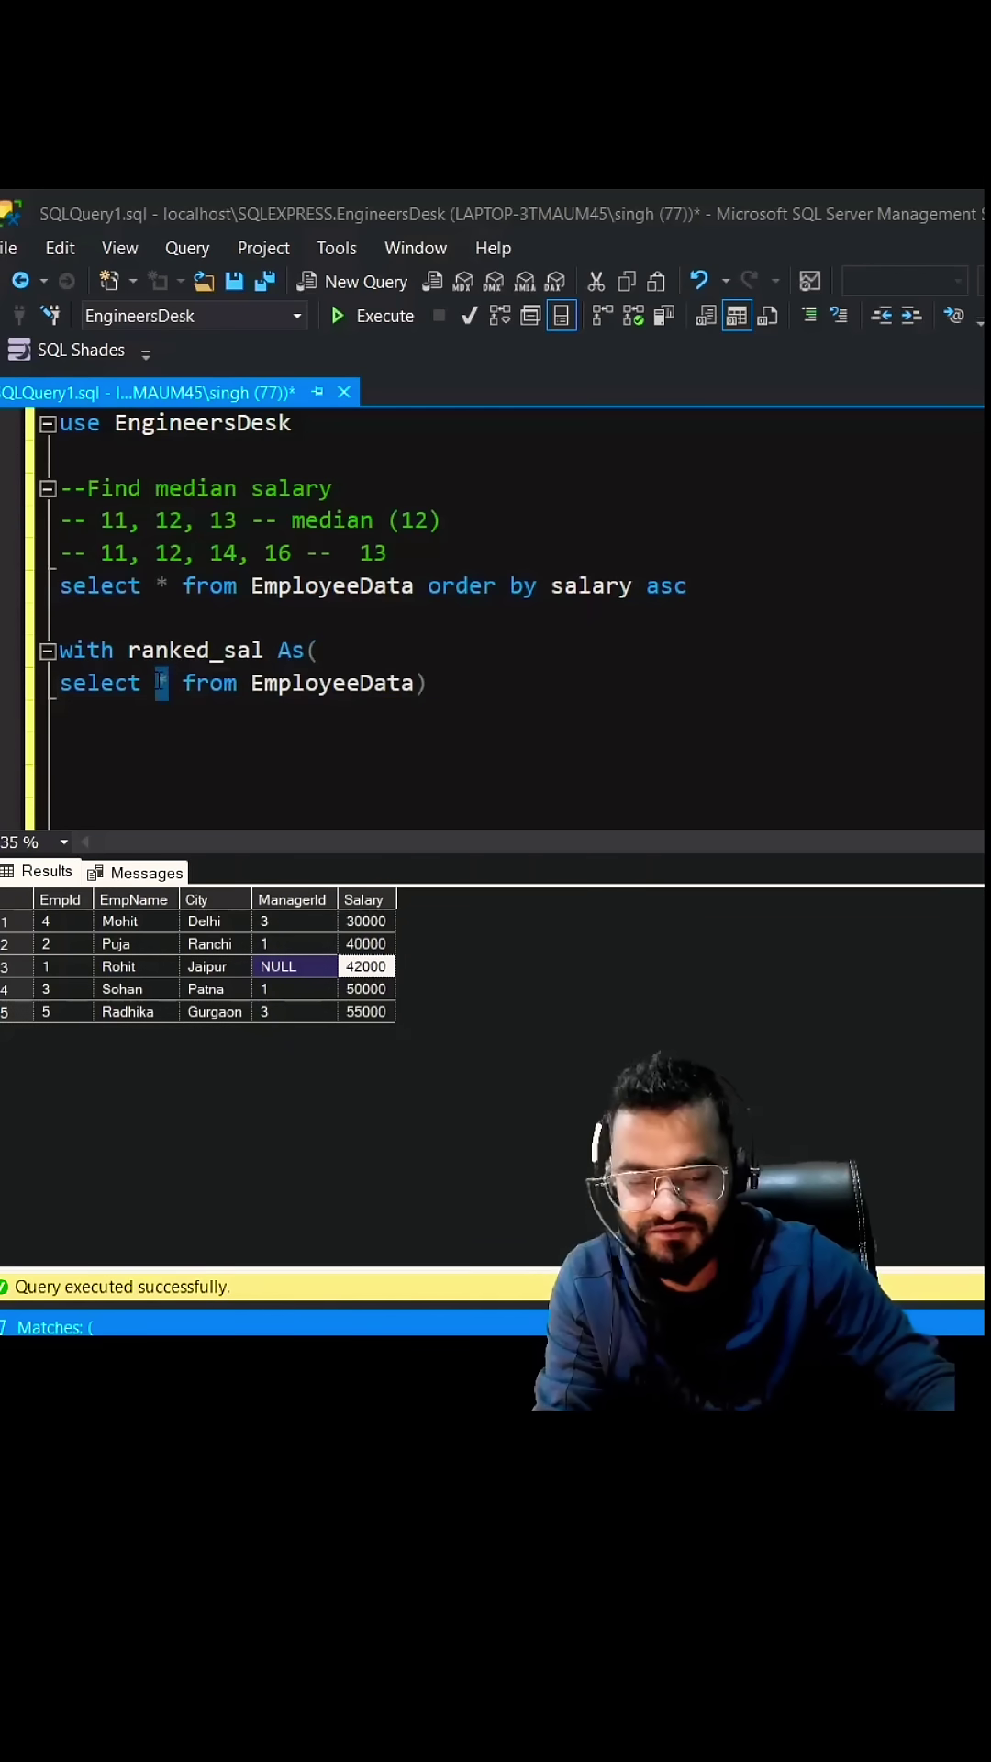
key(Delete)
key(Delete)
key(Return)
key(Up)
text(sal)
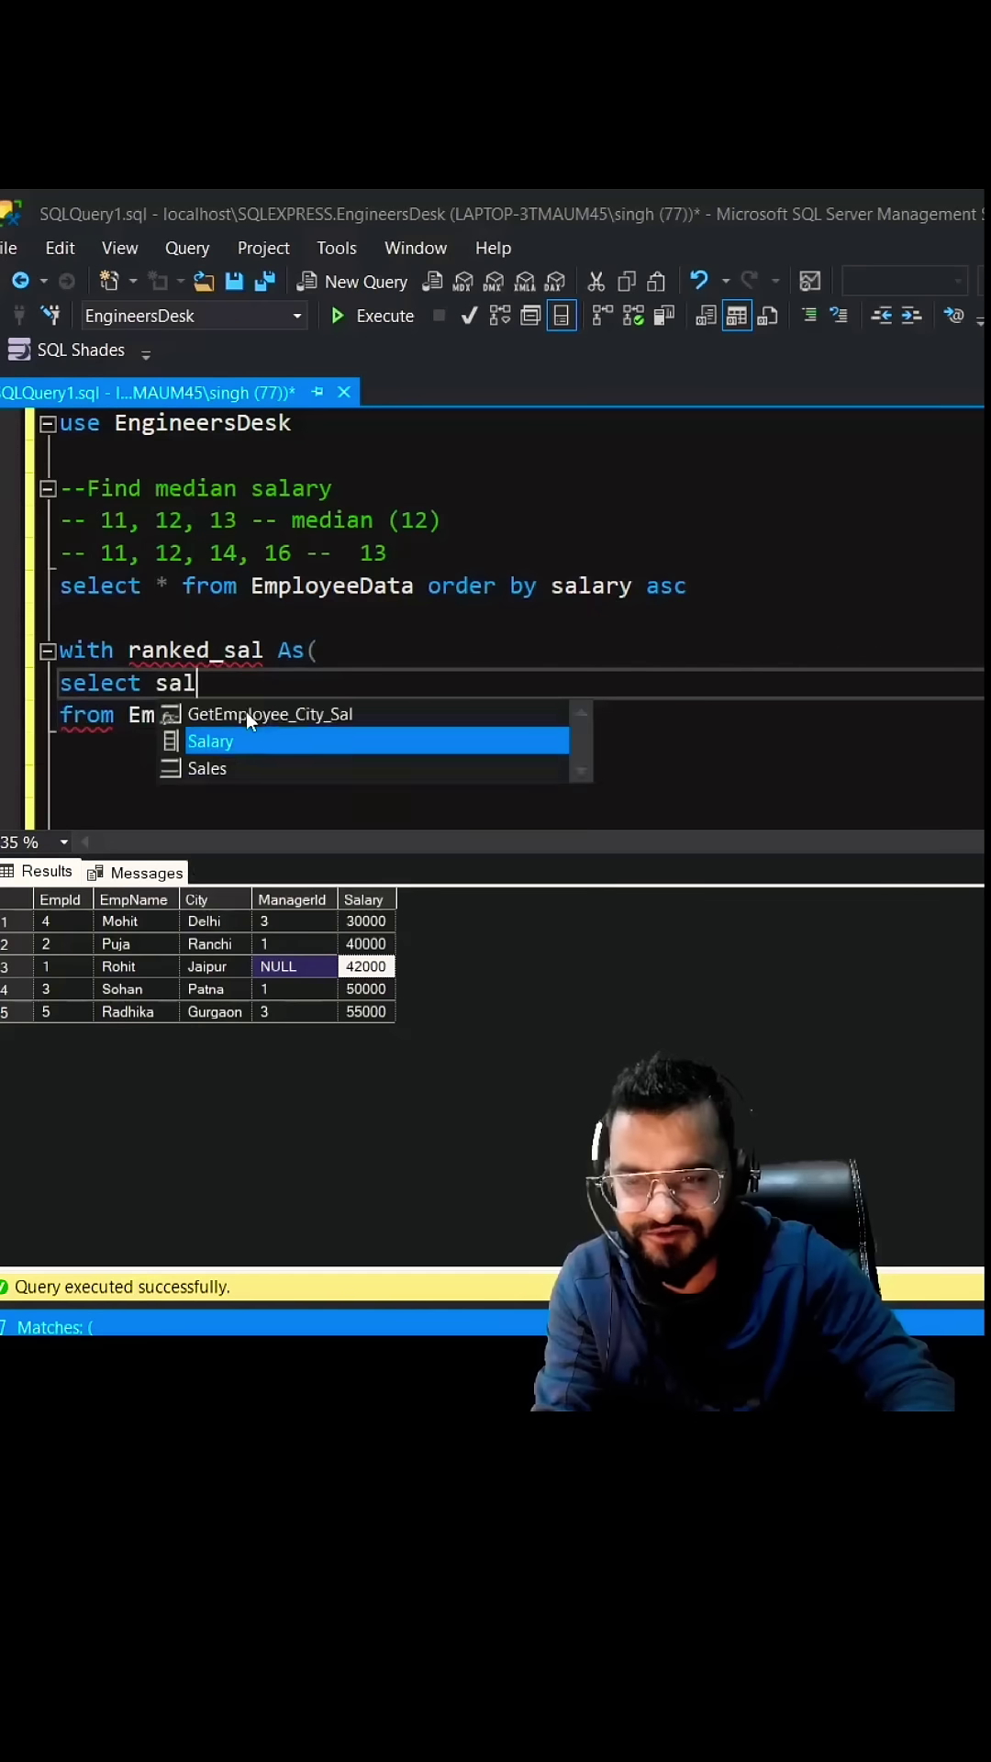
text(a)
key(Tab)
text(,)
key(Return)
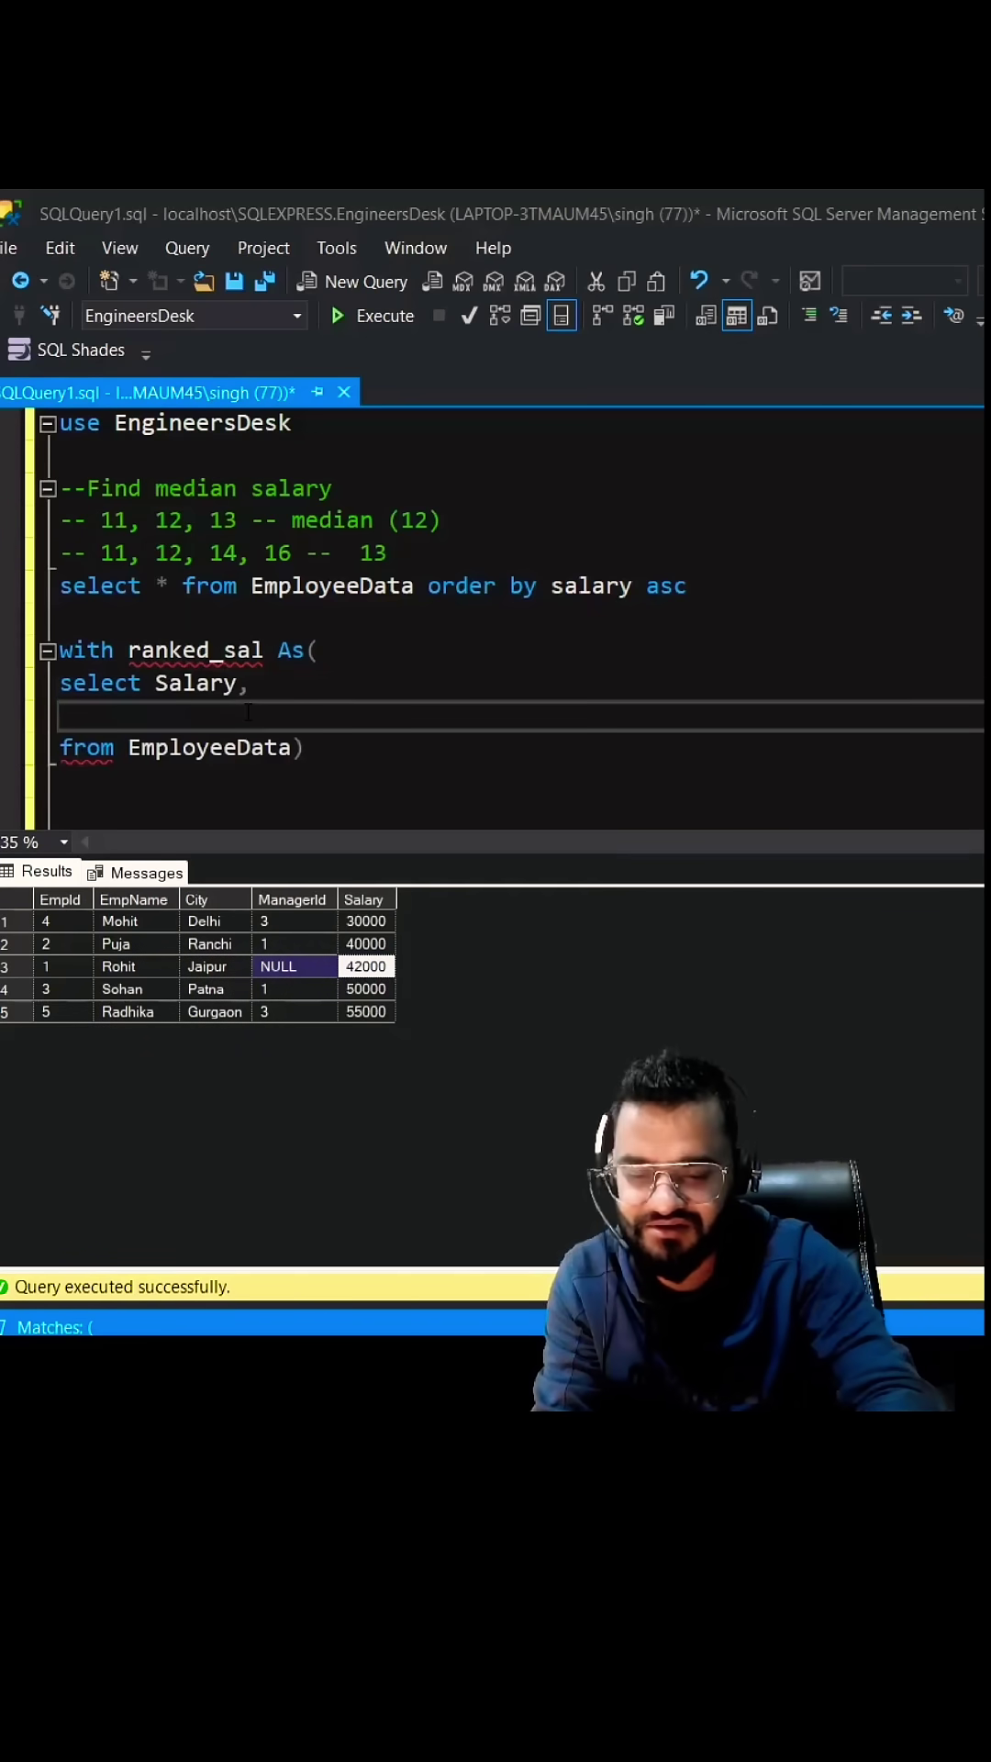
text(Row)
Add ROW_NUMBER() OVER(ORDER BY salary) AS sal_asc and duplicate that line below.
key(Tab)
text(()
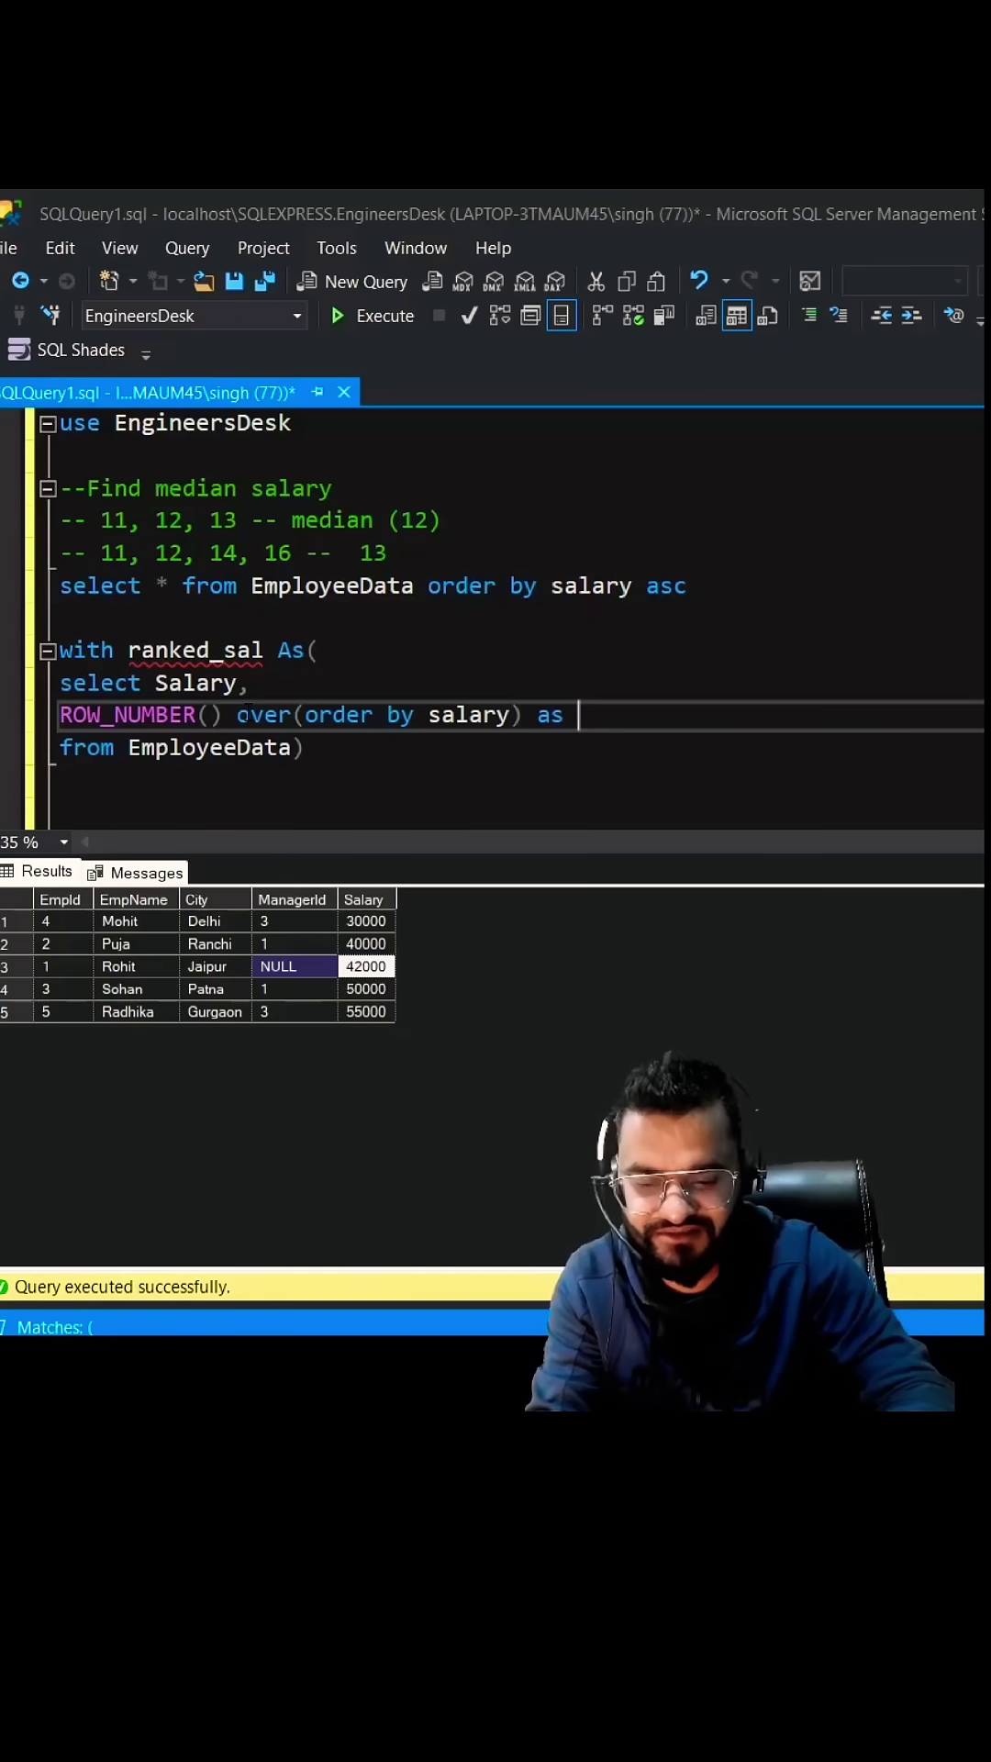
text(c,)
key(Return)
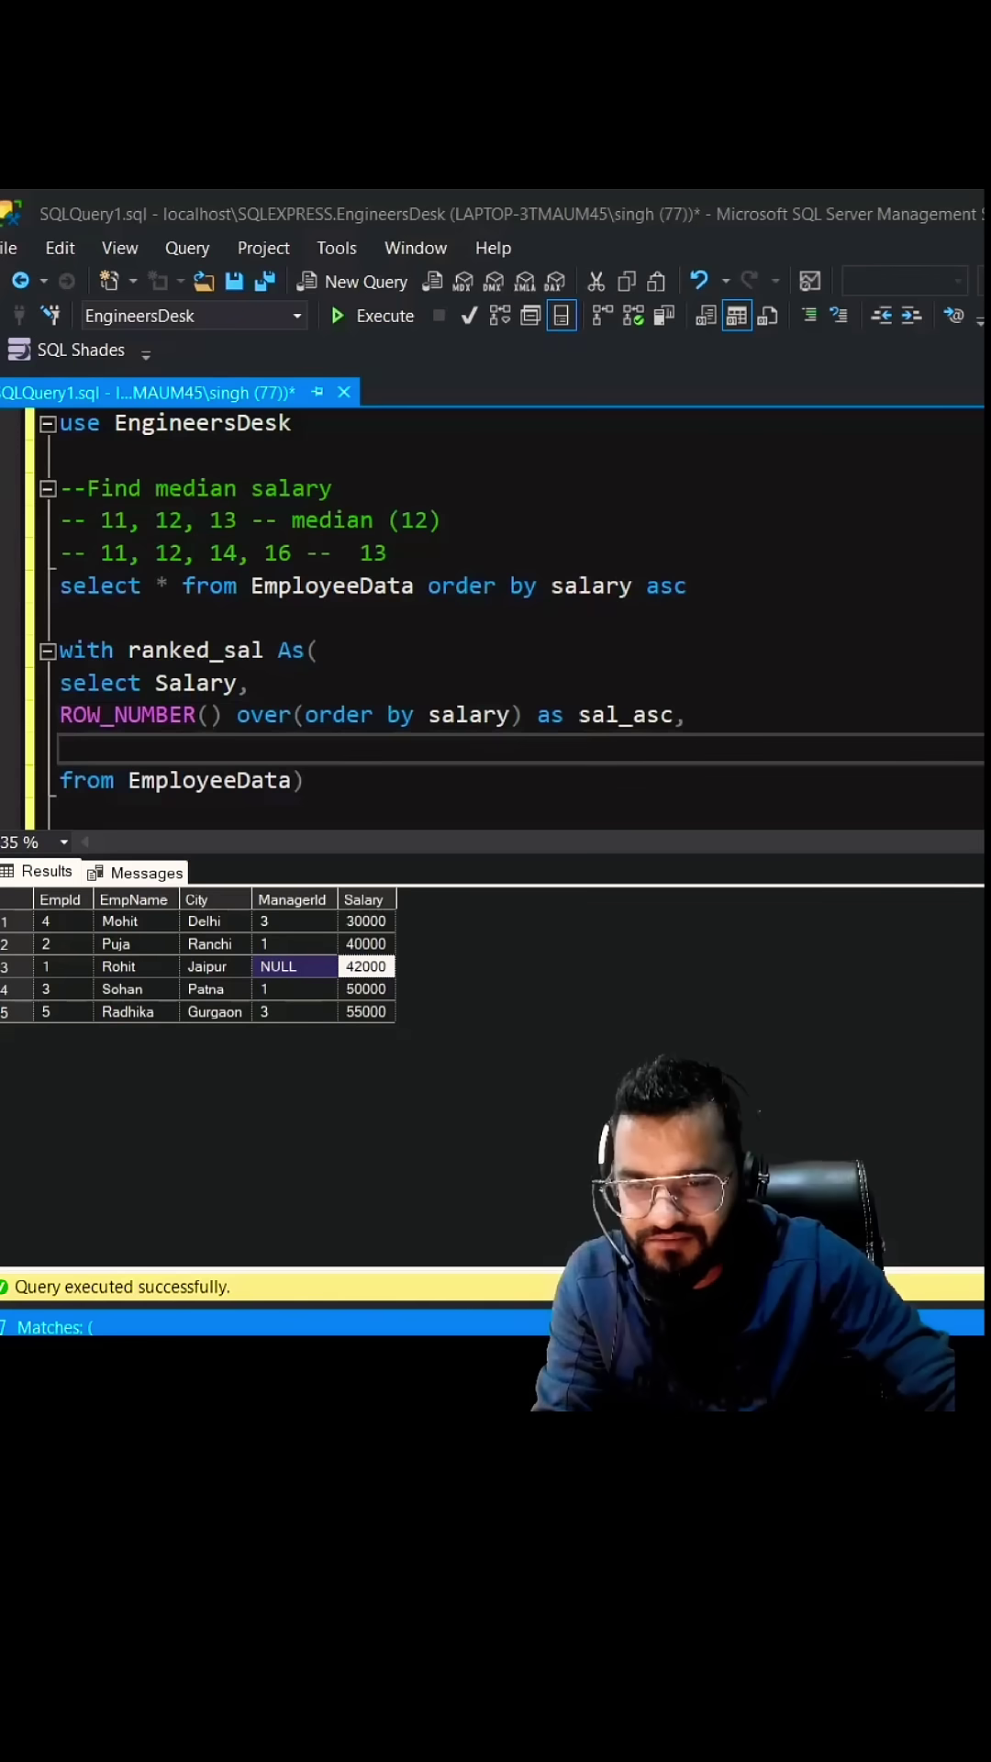
key(Up)
key(End)
key(shift+Home)
key(ctrl+c)
click(73, 744)
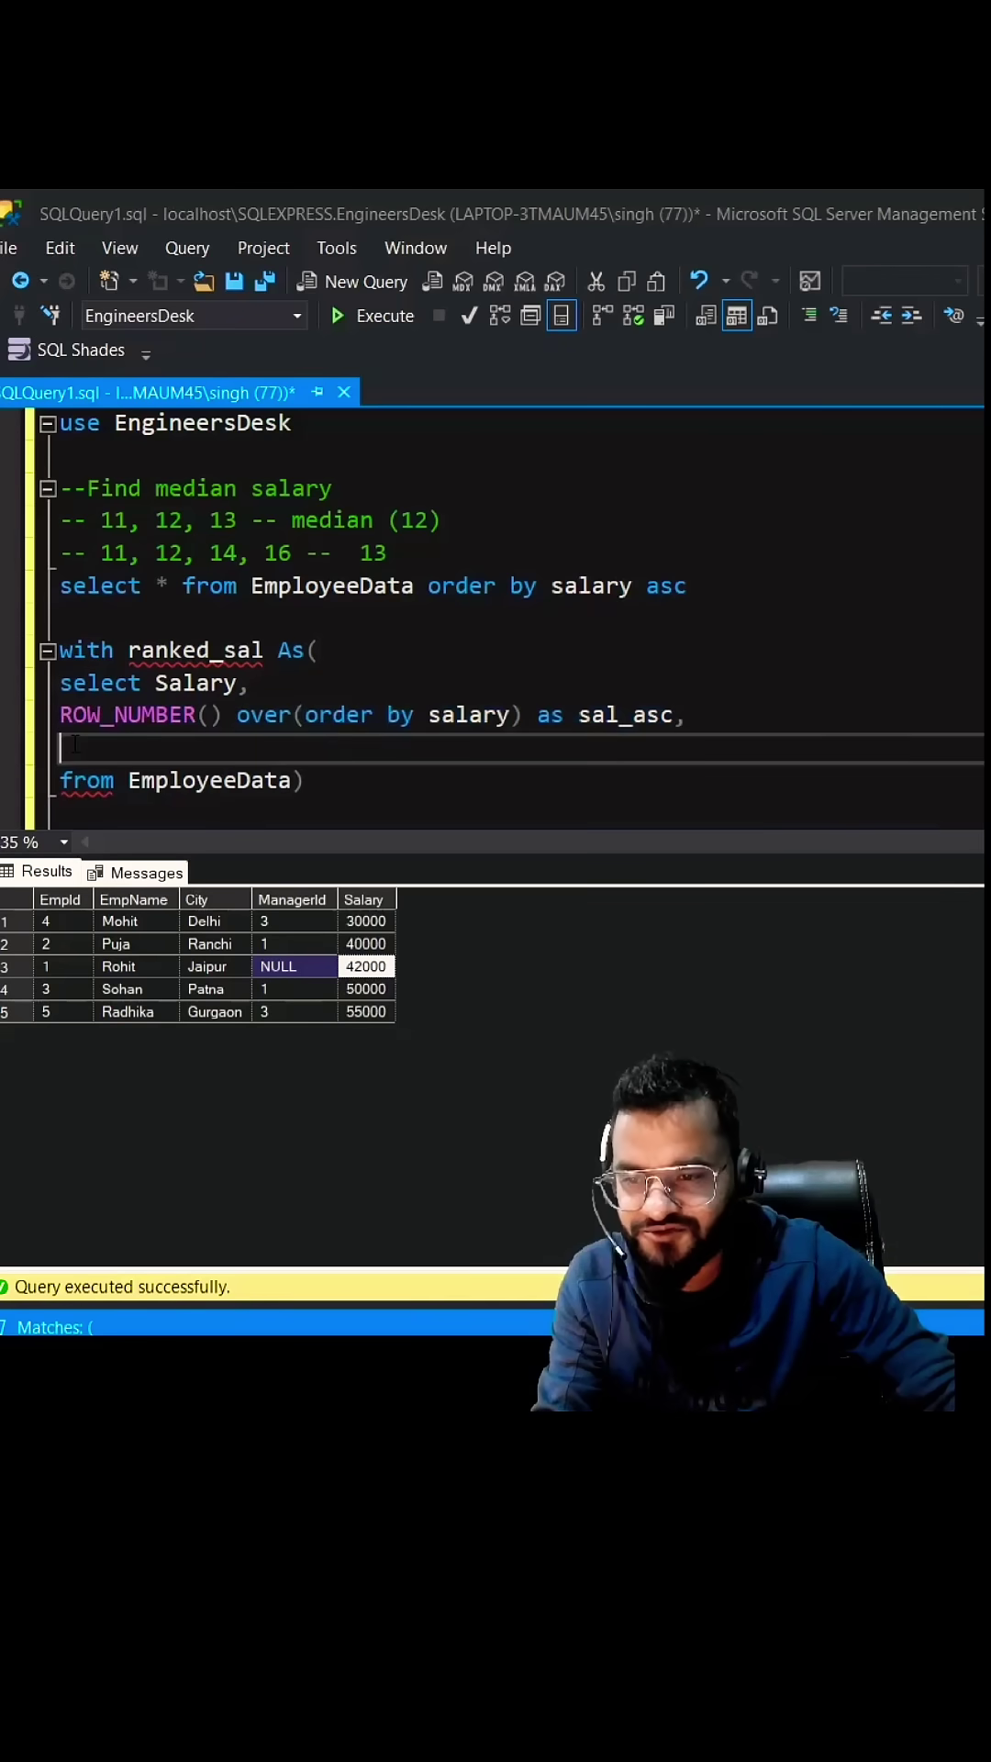
key(ctrl+v)
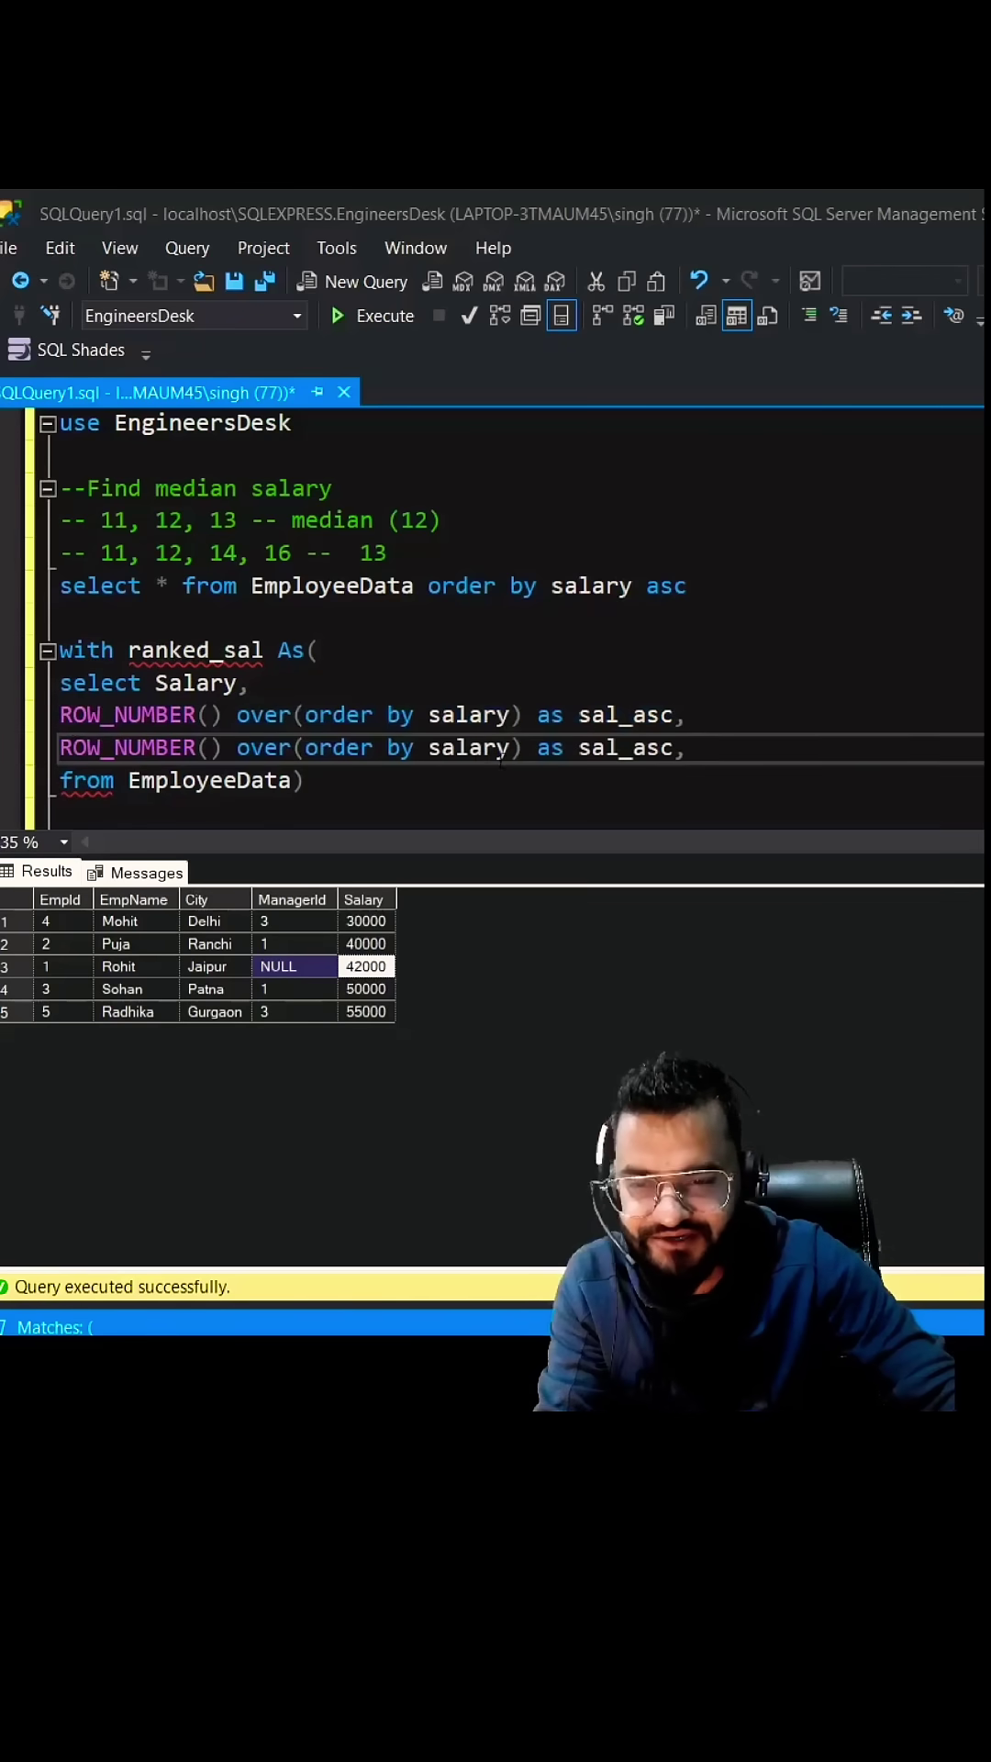
text(desc)
Rename the copied ranking column to sal_desc and start the outer query line.
key(End)
key(BackSpace)
key(BackSpace)
key(BackSpace)
text(desc)
key(Down)
key(End)
key(Return)
text(select Av)
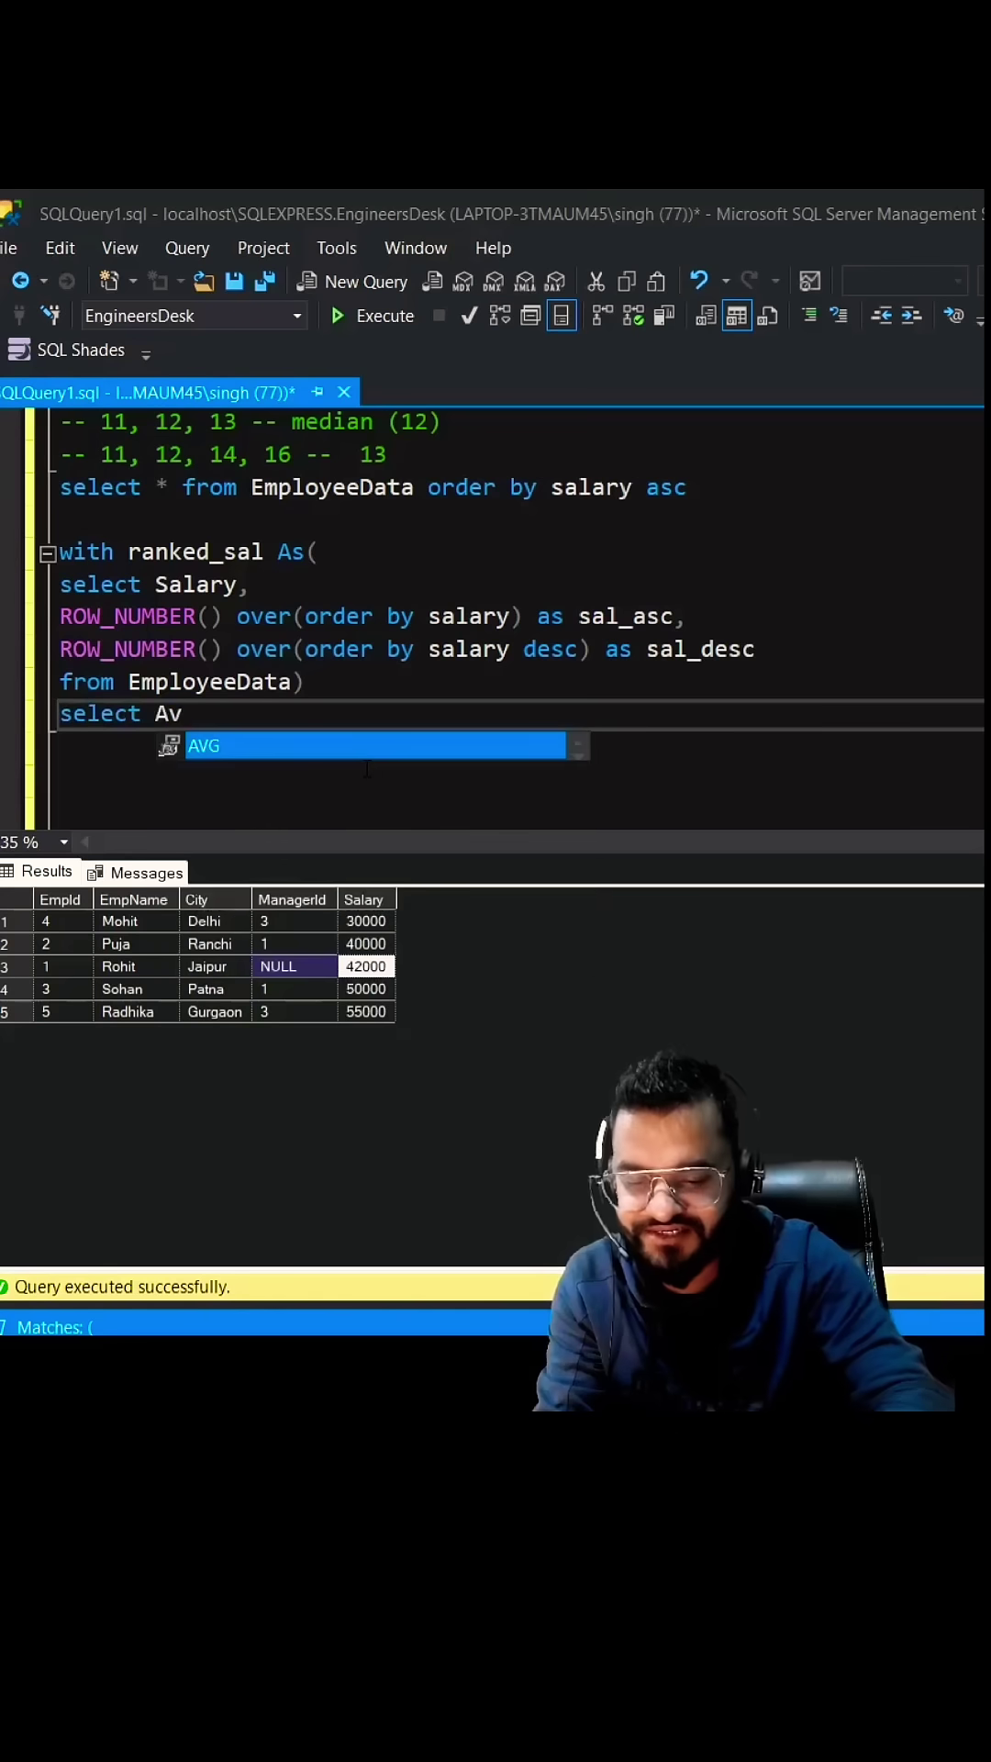
text(g(sal)
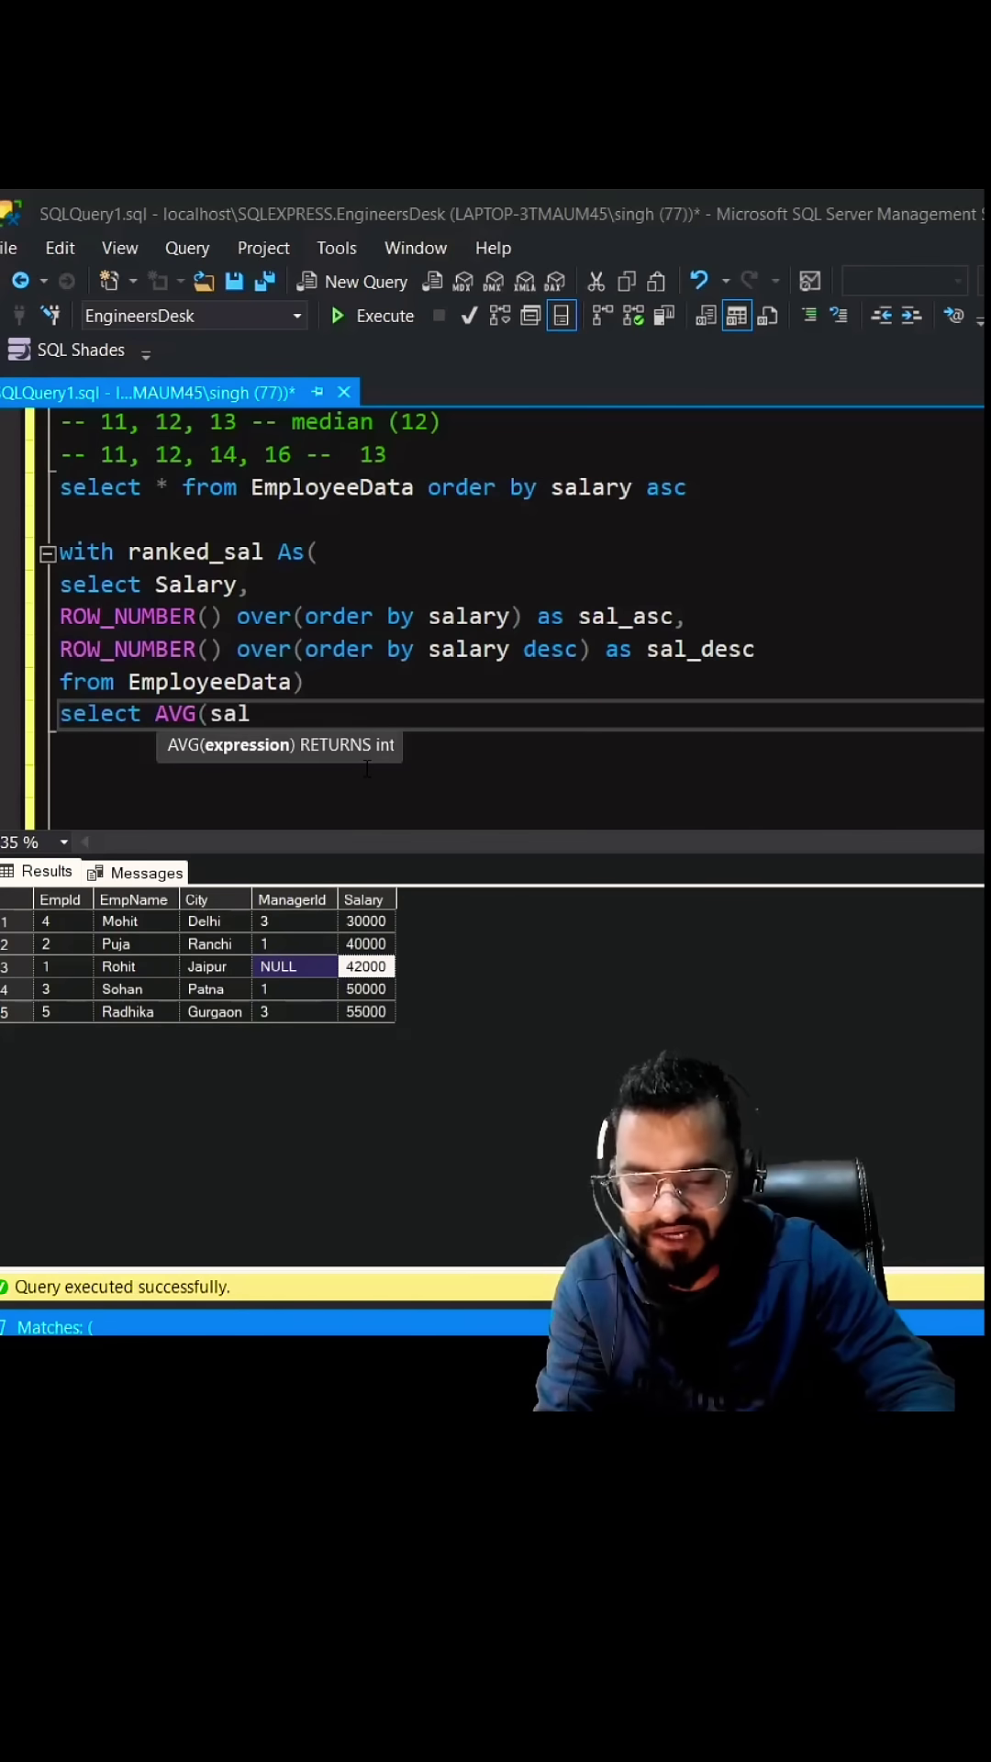
text(ary) from)
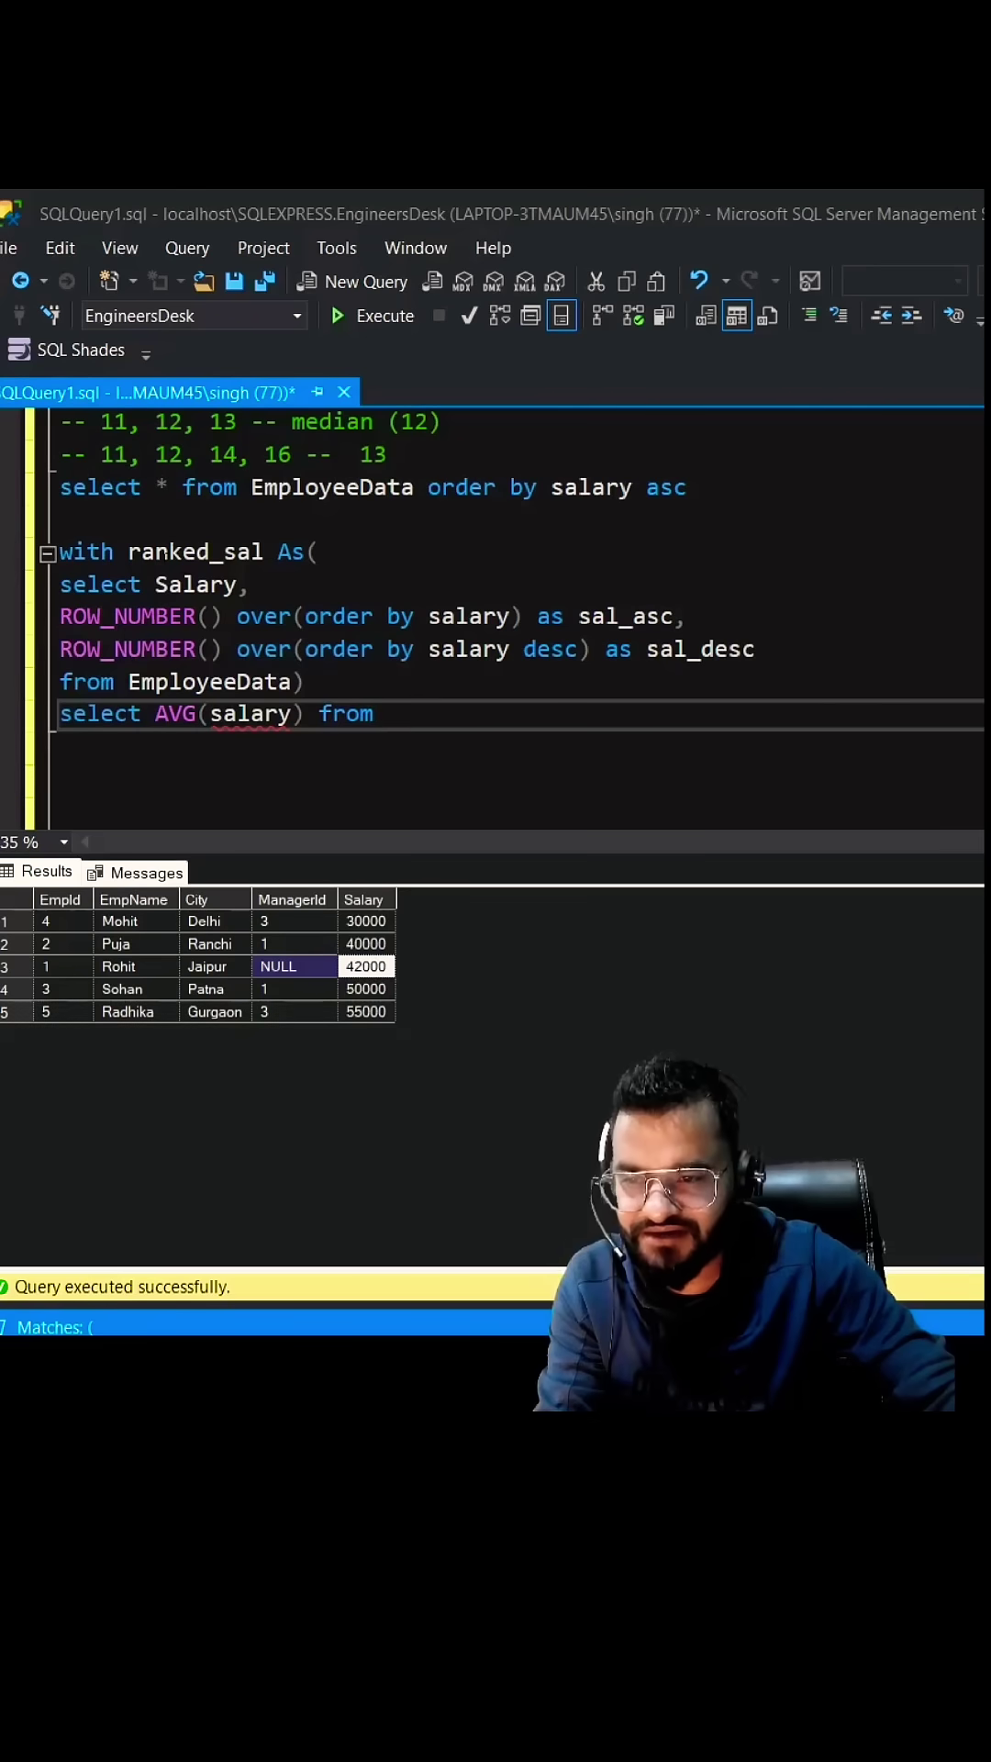
Average salary from ranked_sal WHERE sal_asc = sal_desc, then select the whole CTE.
double_click(162, 555)
click(419, 712)
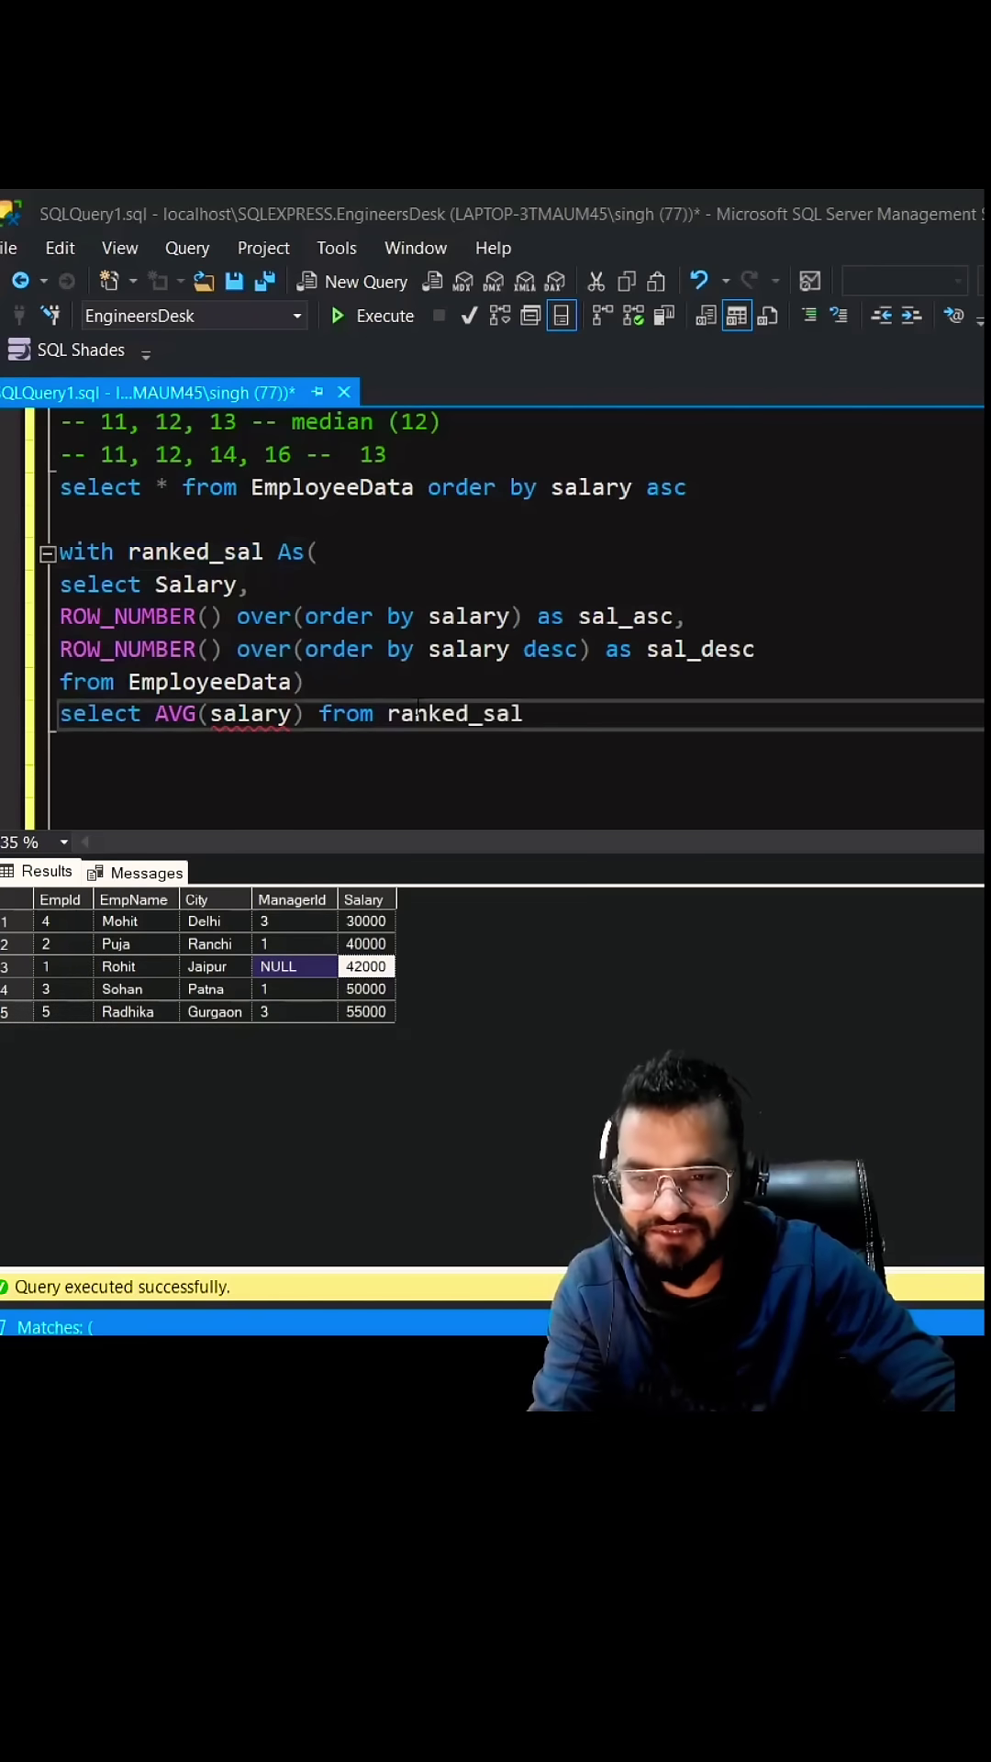
key(Return)
text(where )
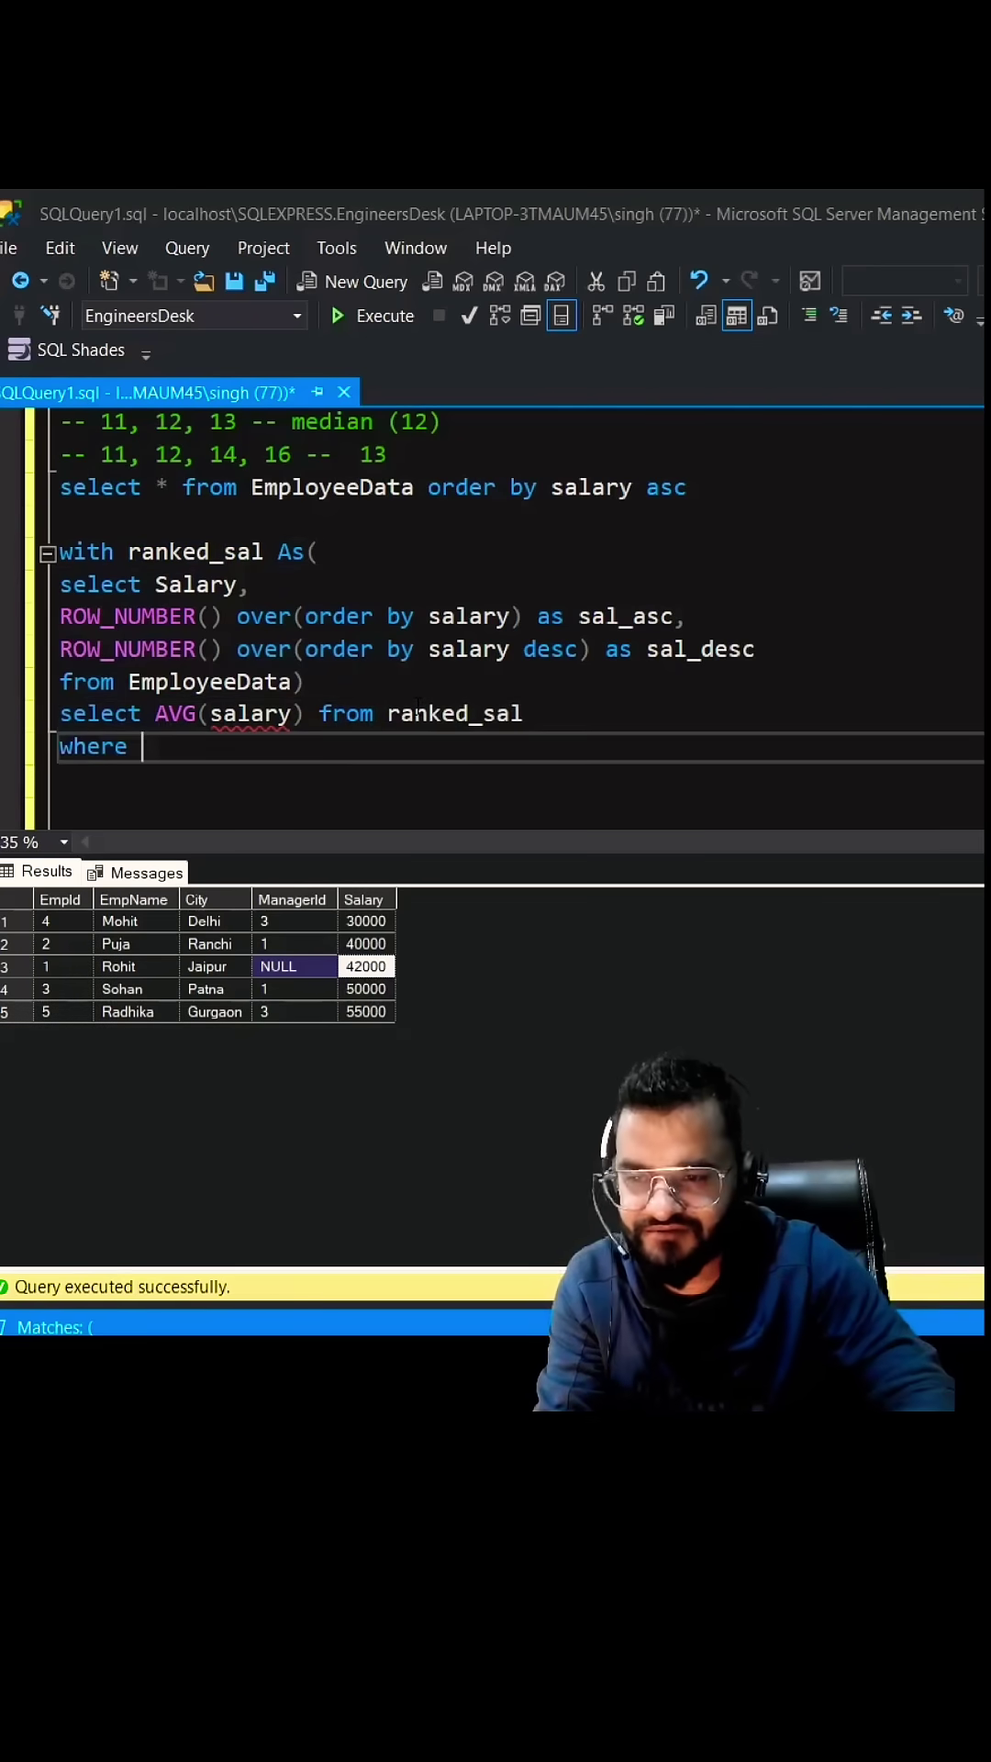
text(sal)
key(Tab)
text(= )
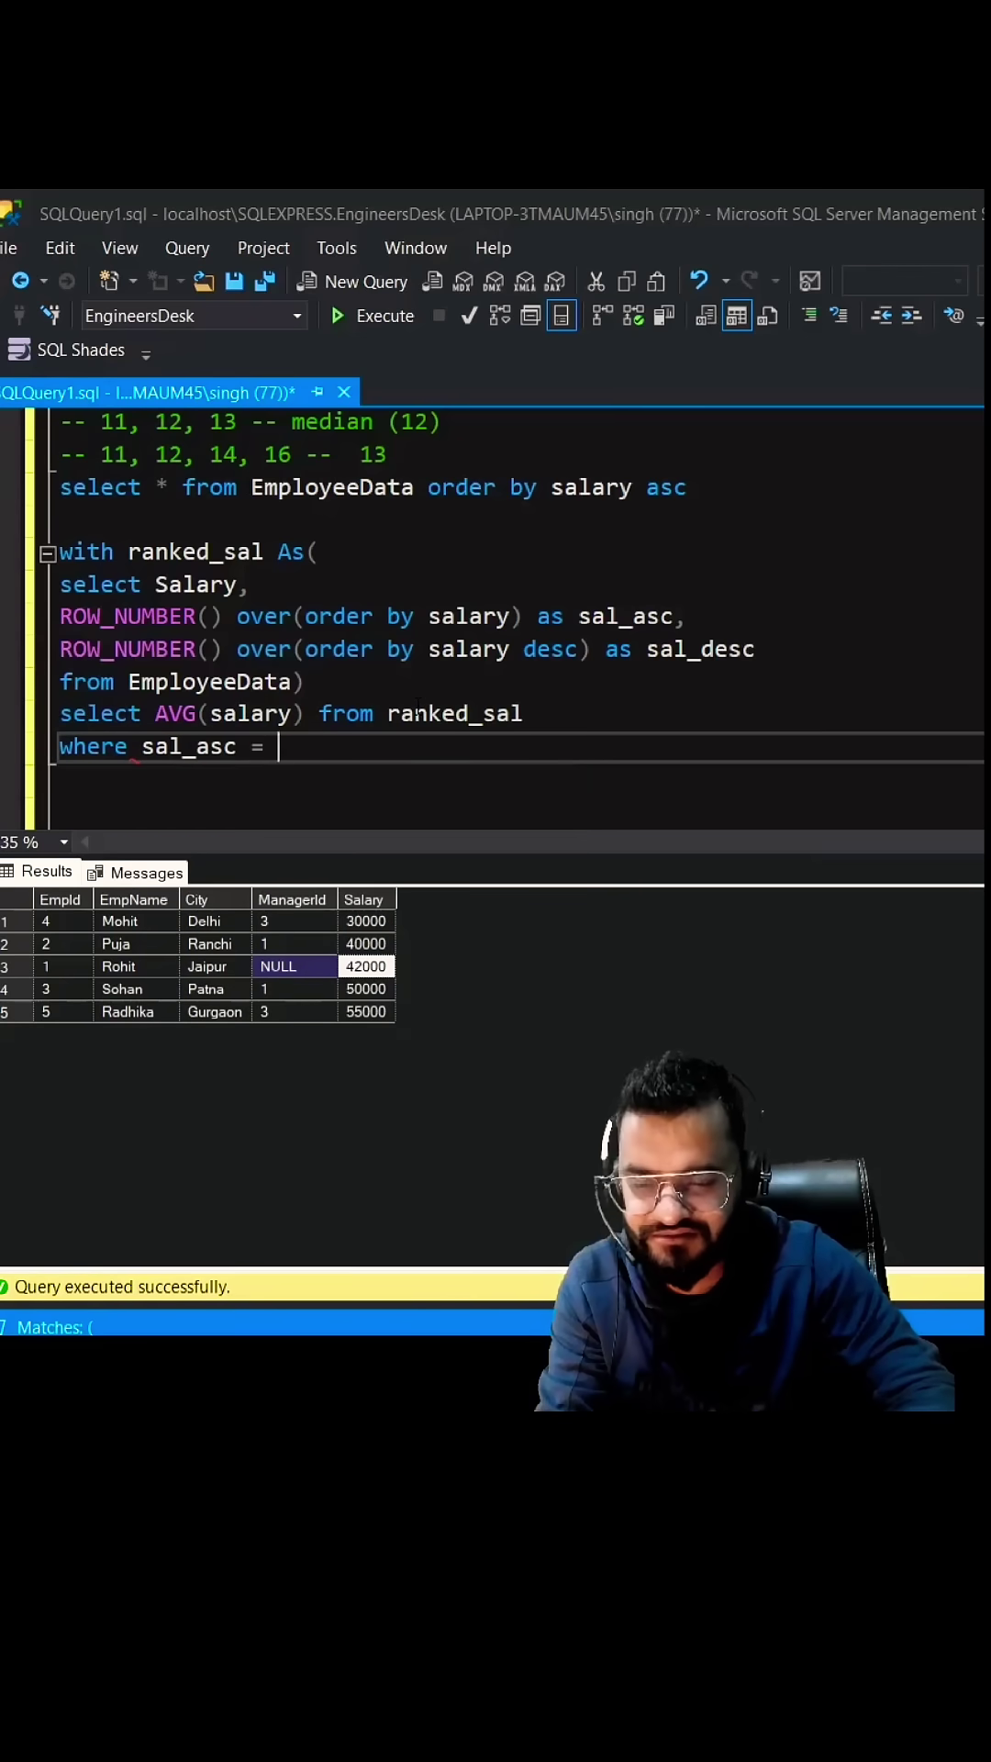
text(sal)
key(Down)
key(Tab)
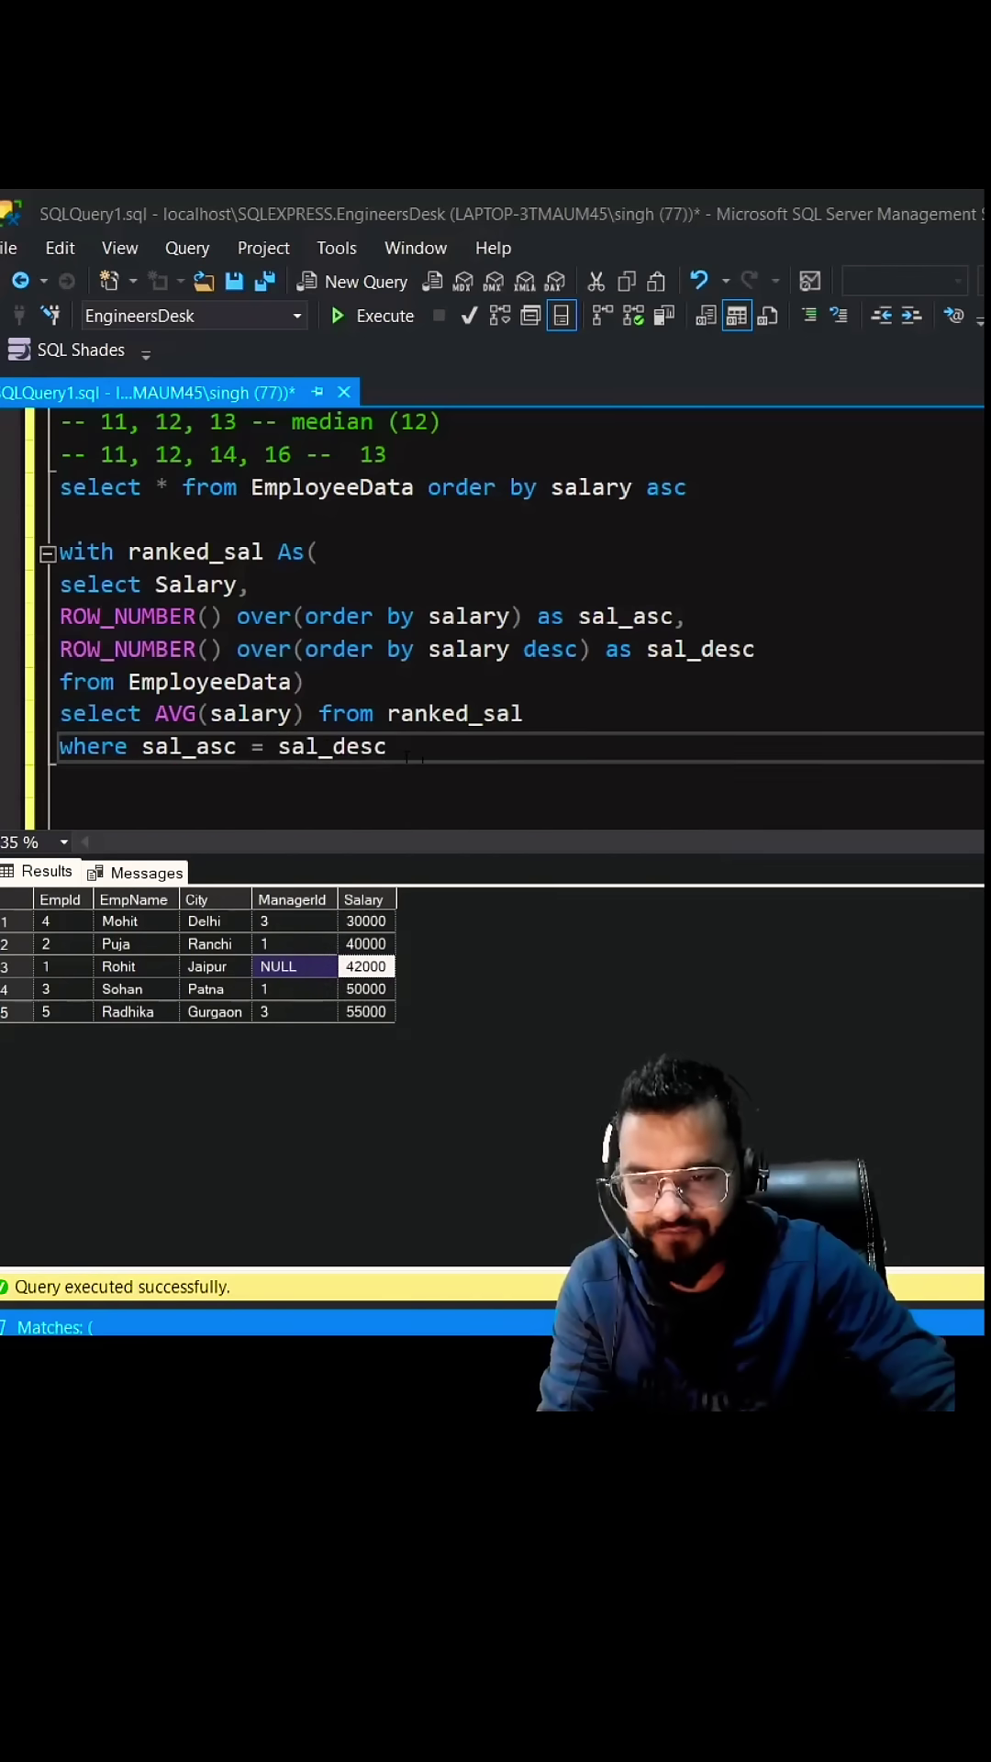
mouse_move(388, 746)
mouse_down()
mouse_move(59, 615)
mouse_move(60, 551)
mouse_up()
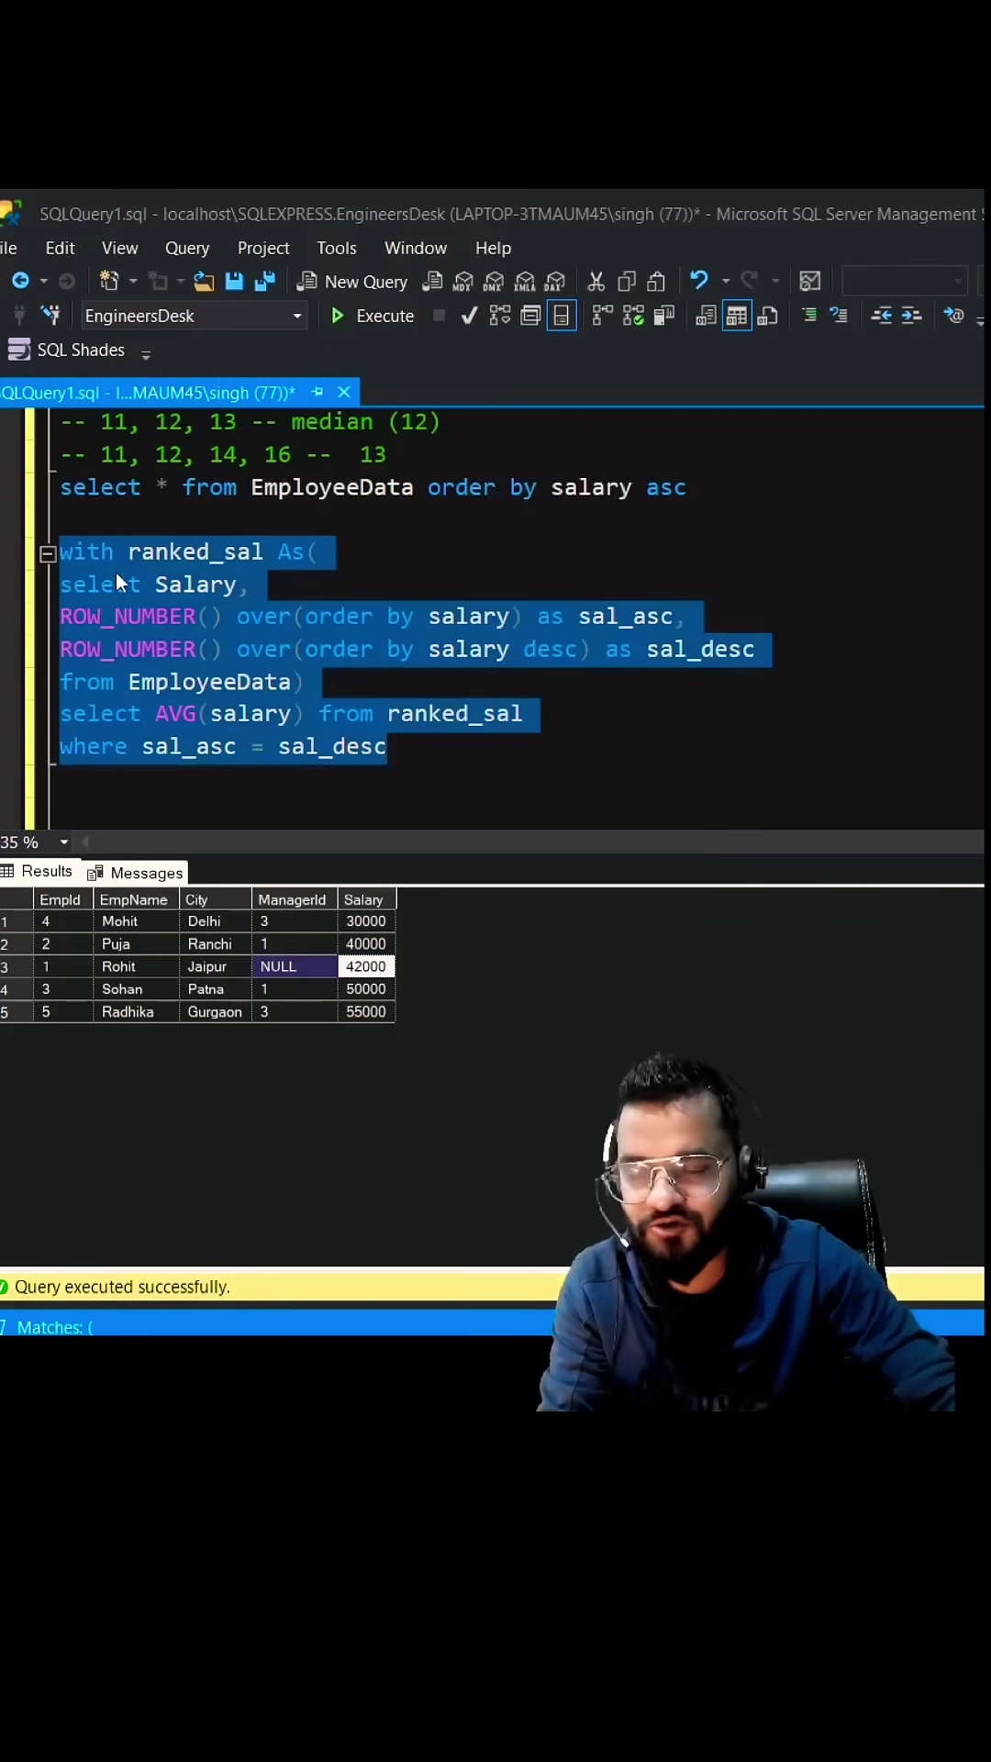
Execute the selected median CTE, which returns 42000.
click(384, 316)
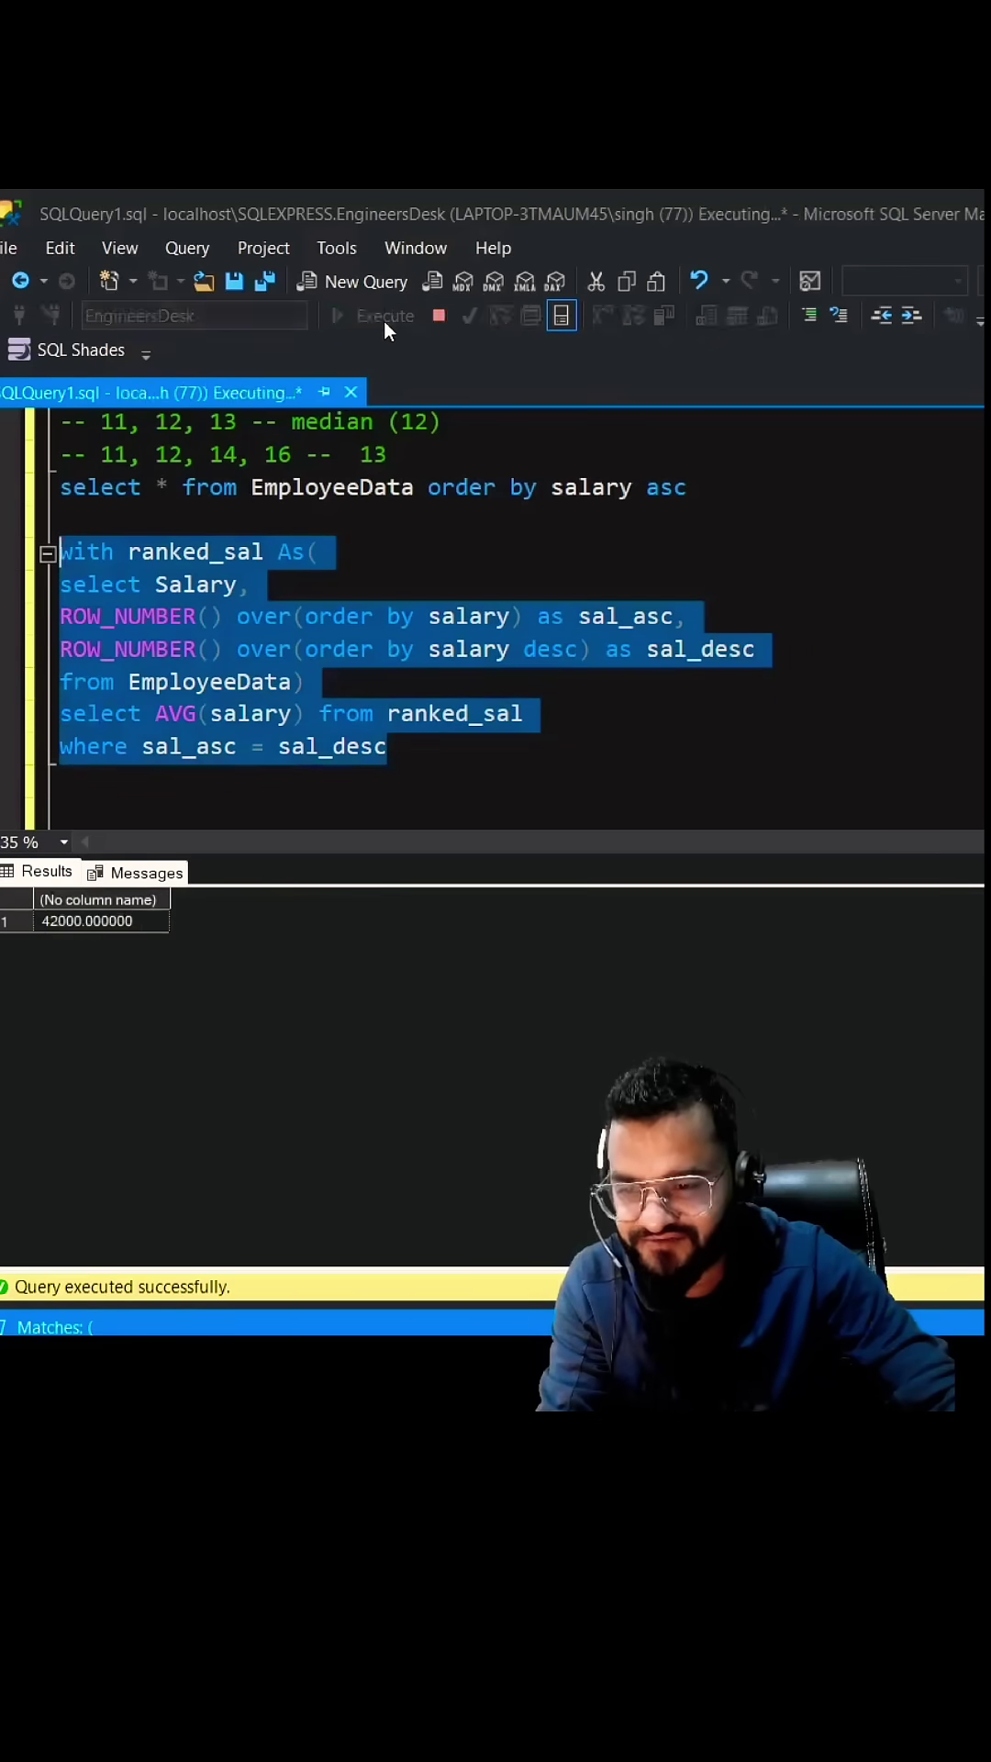
click(46, 923)
click(417, 749)
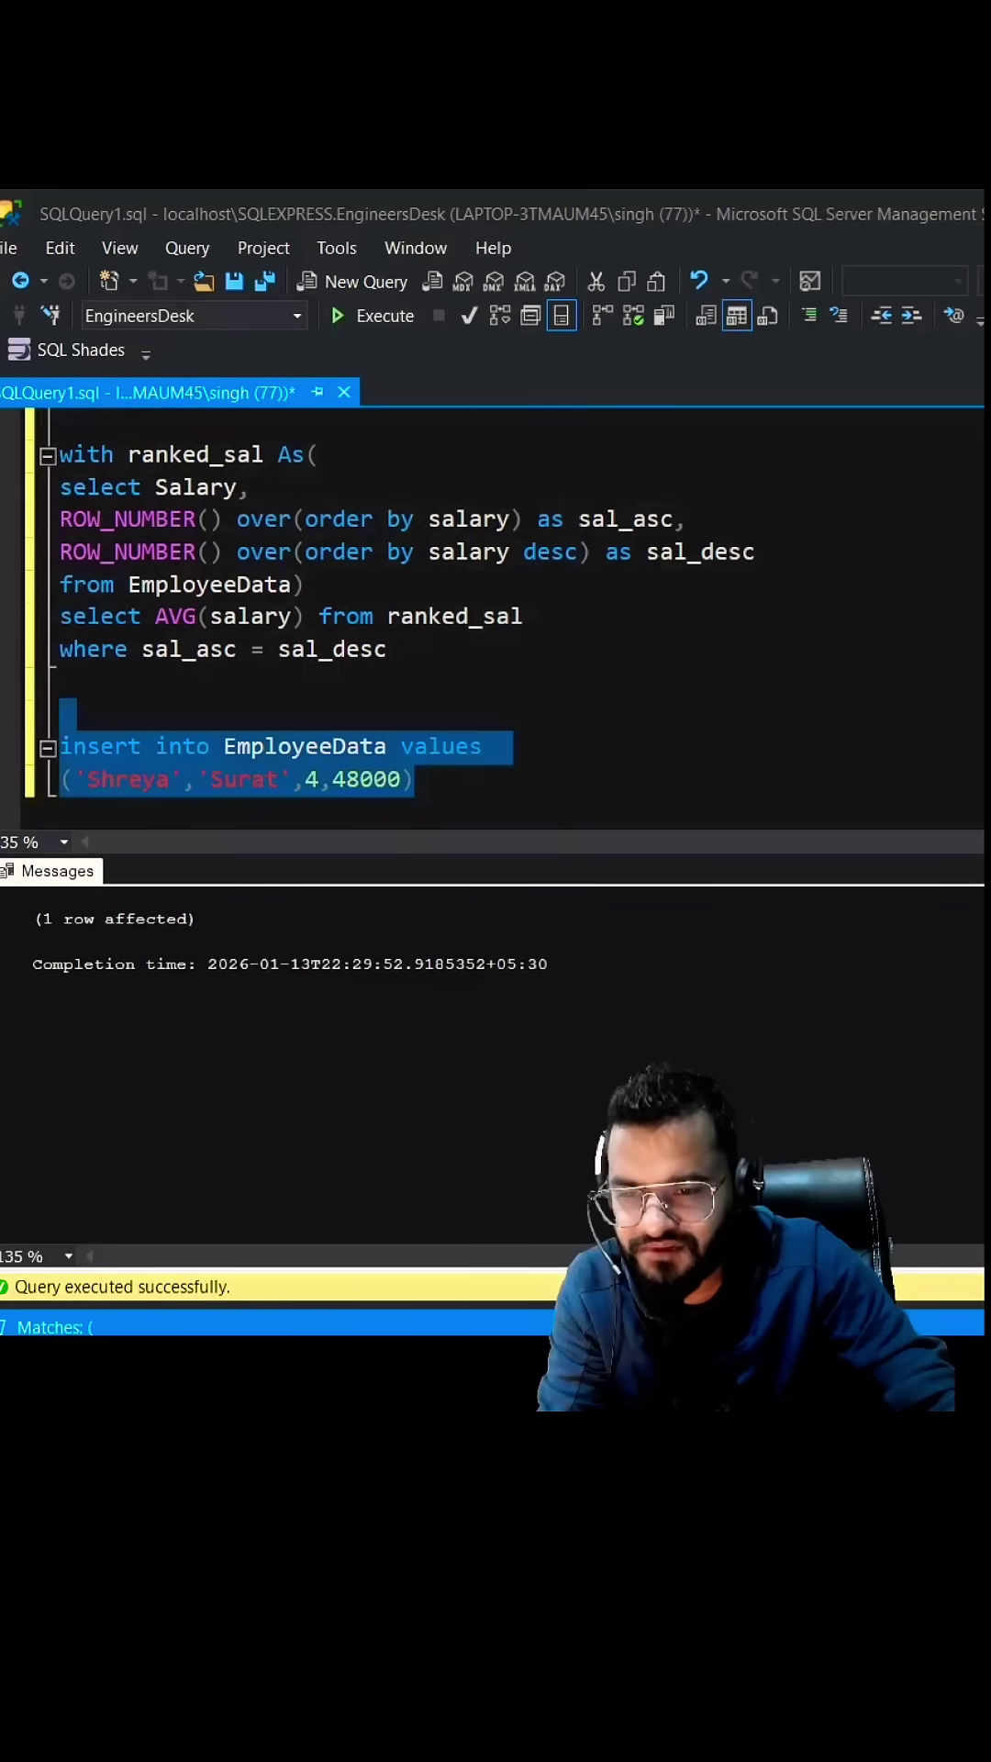
scroll(495, 620, up, 2)
Re-run the salary-sorted listing of six employees and mark the middle salaries 42000 and 48000.
click(687, 715)
key(Up)
key(Up)
key(Up)
key(shift+Home)
click(368, 327)
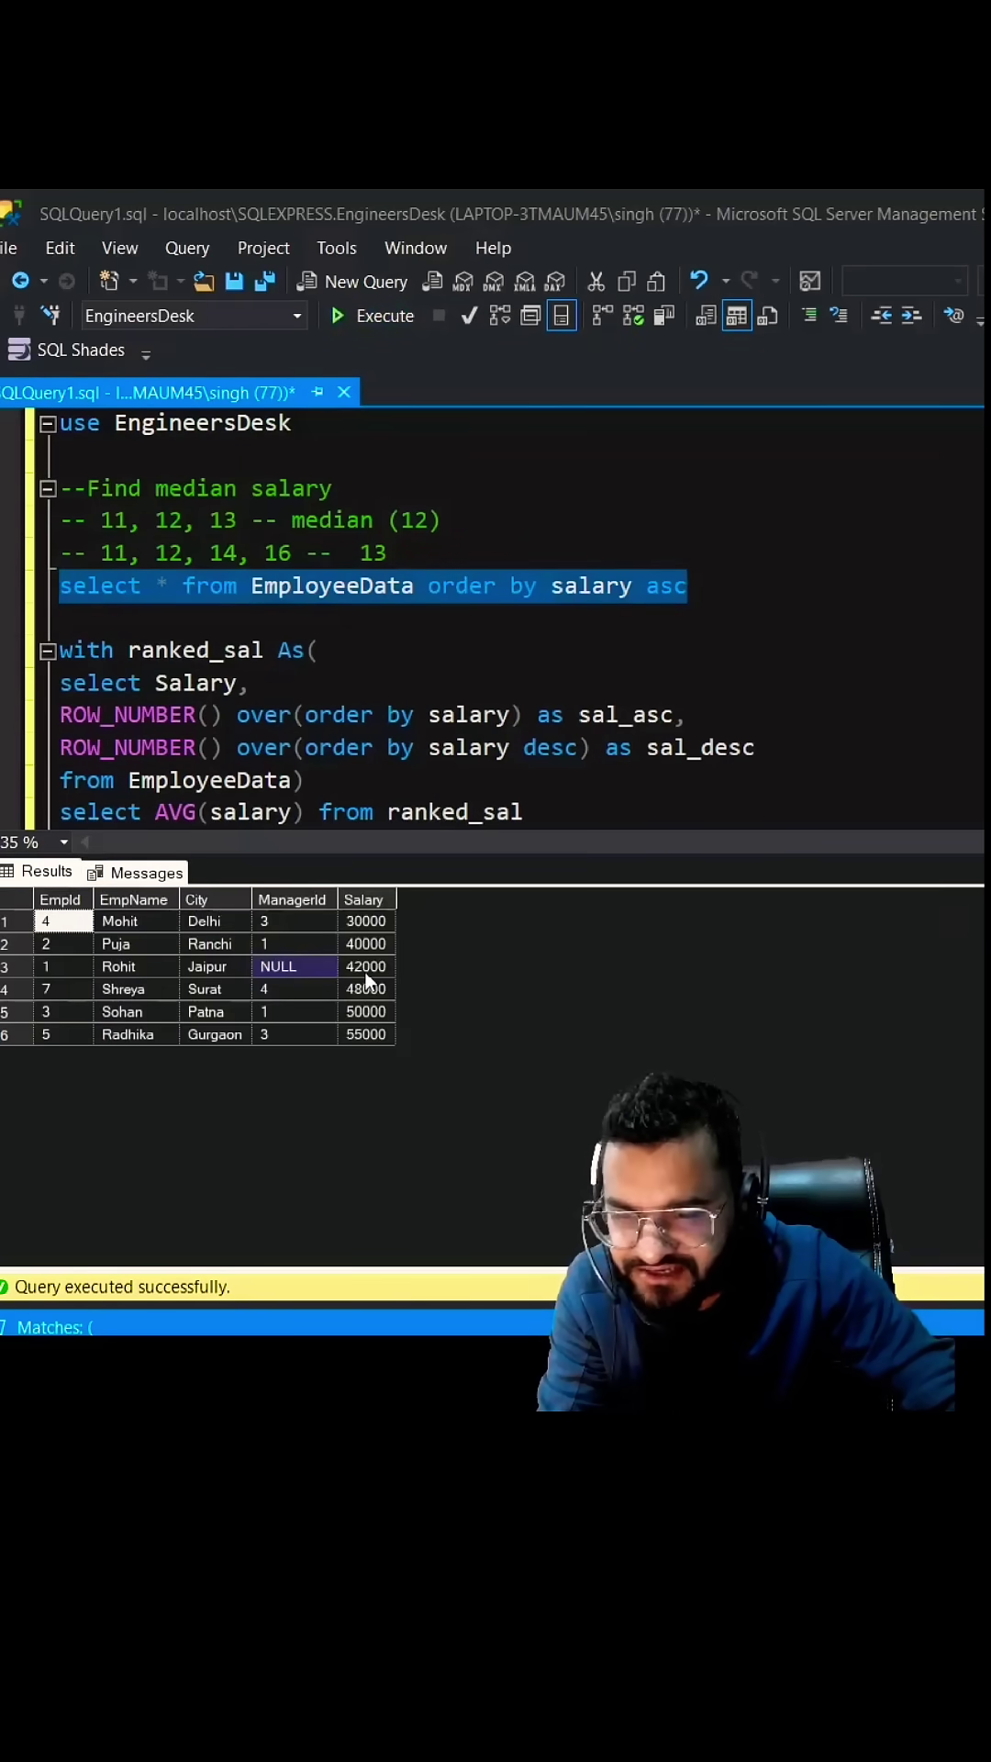
drag(368, 970, 367, 985)
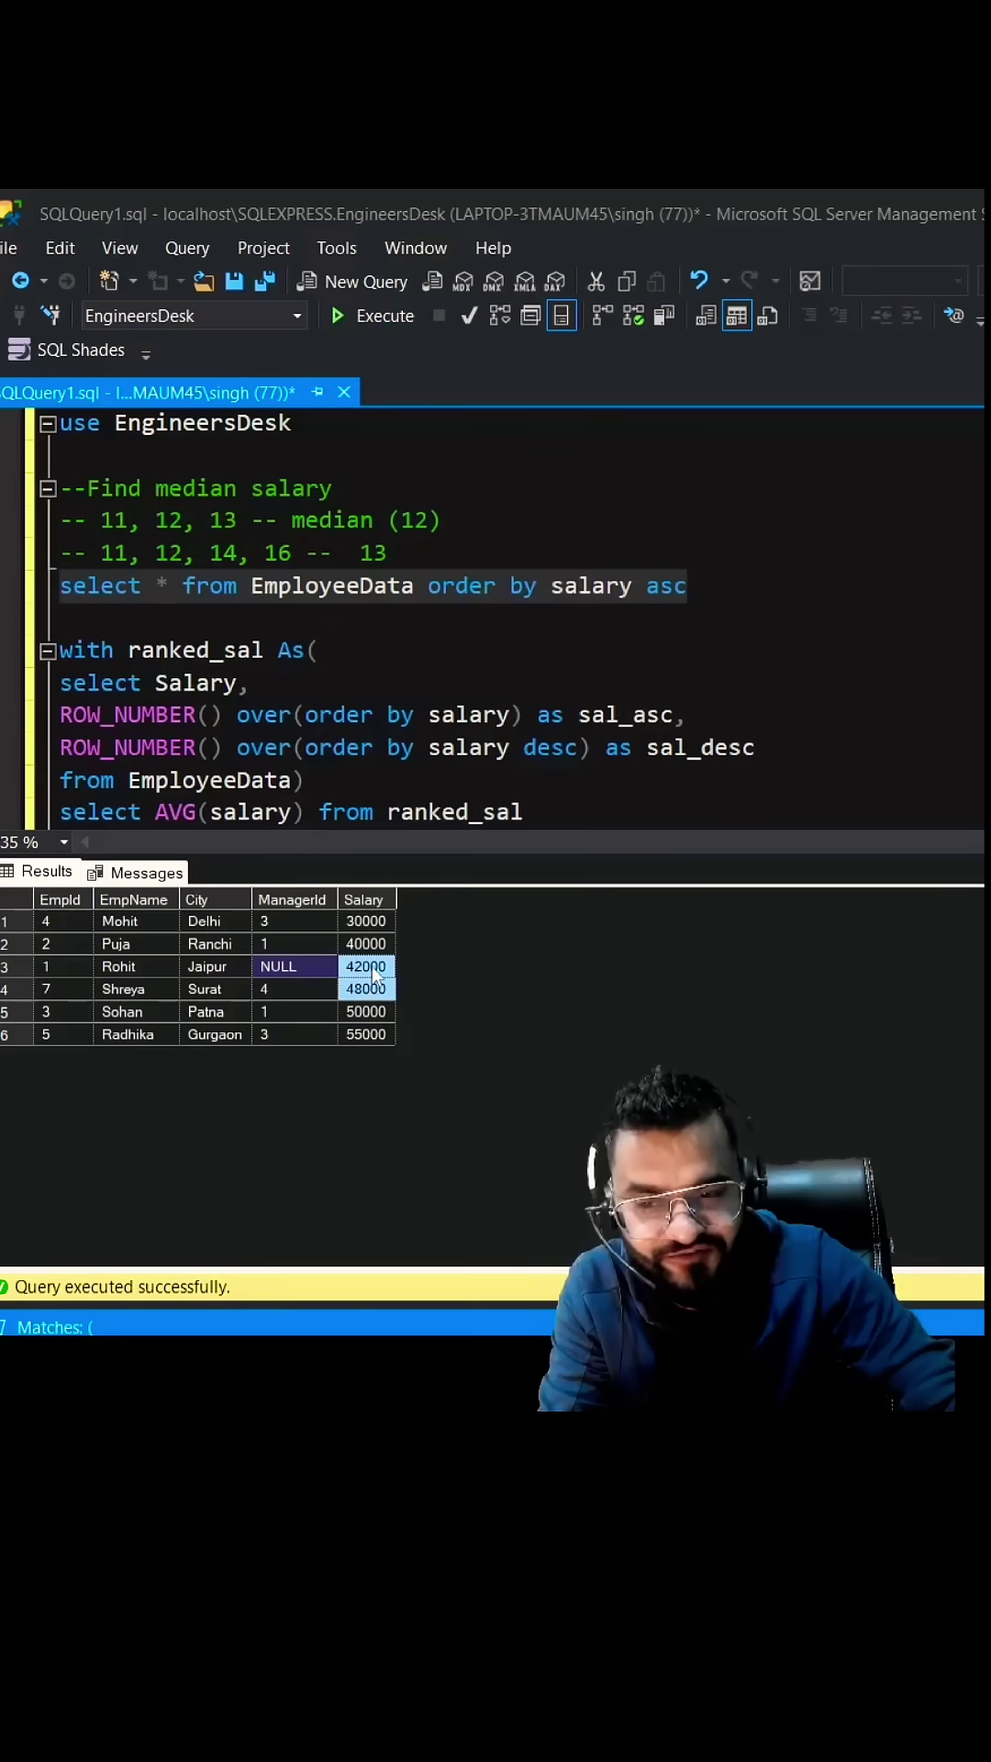
click(583, 747)
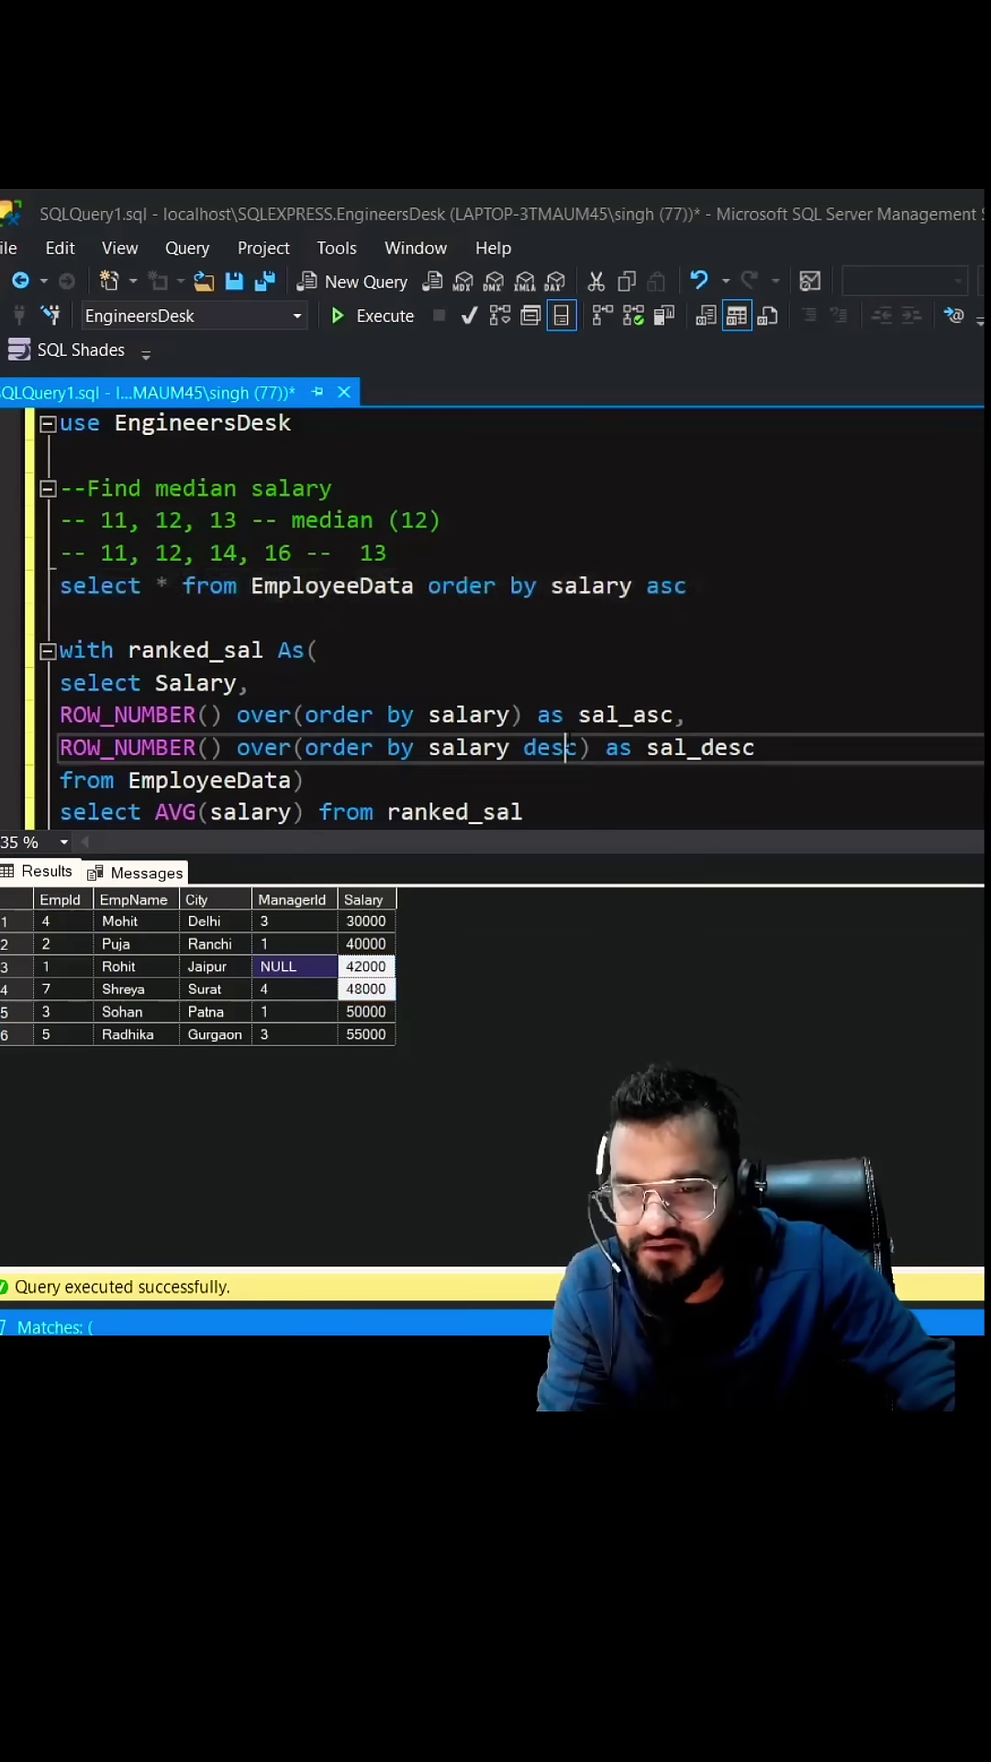
scroll(583, 748, down, 2)
Change the filter to sal_asc IN (sal_desc, sal_desc-1, sal_desc+1) and select the inner SELECT.
double_click(258, 649)
text(in ()
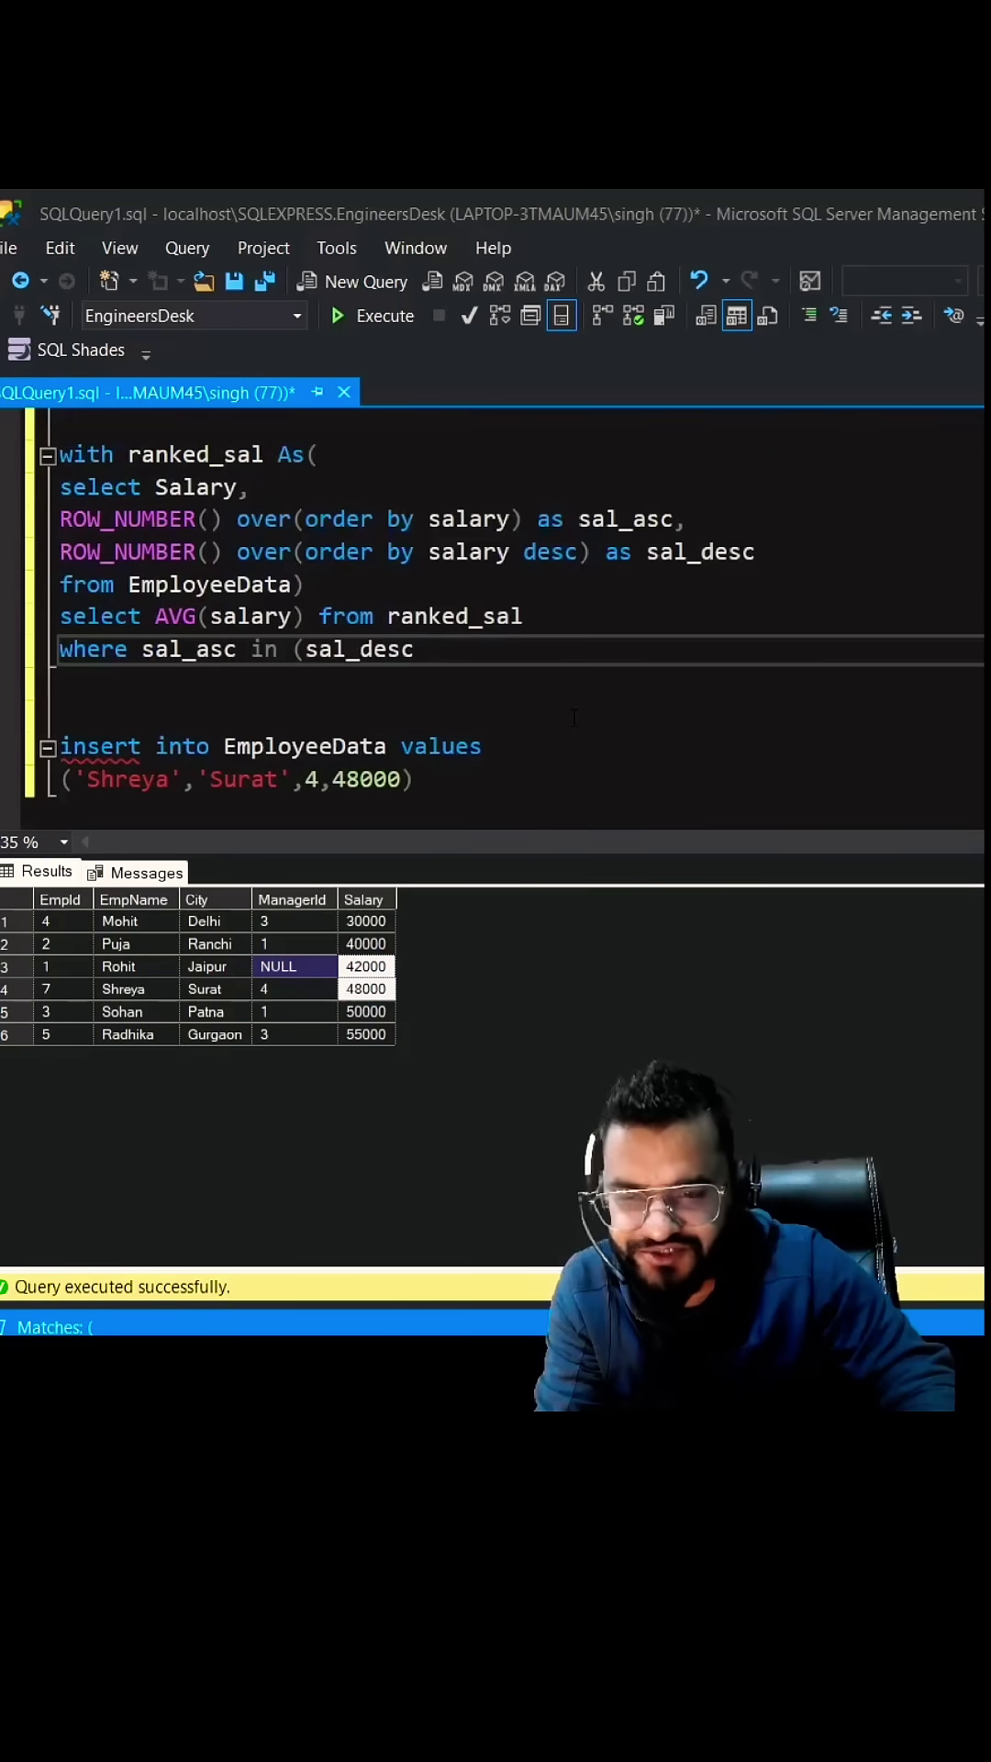
text(sal)
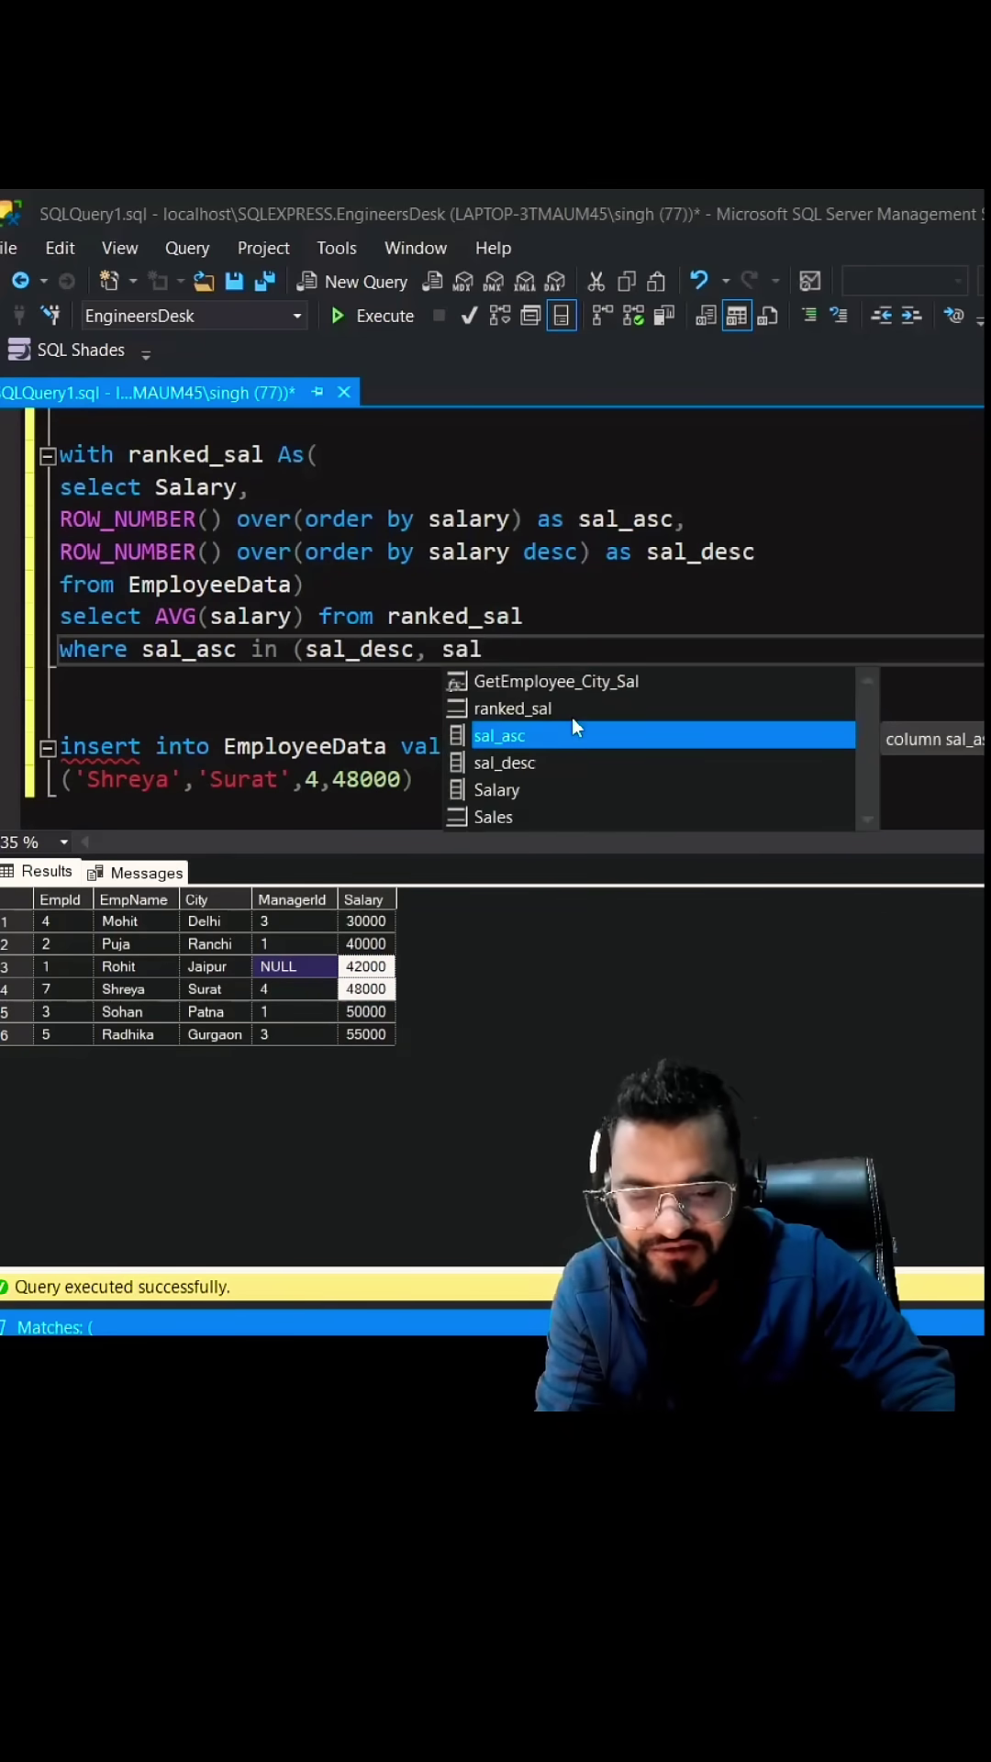
text(_)
double_click(571, 718)
text(-1)
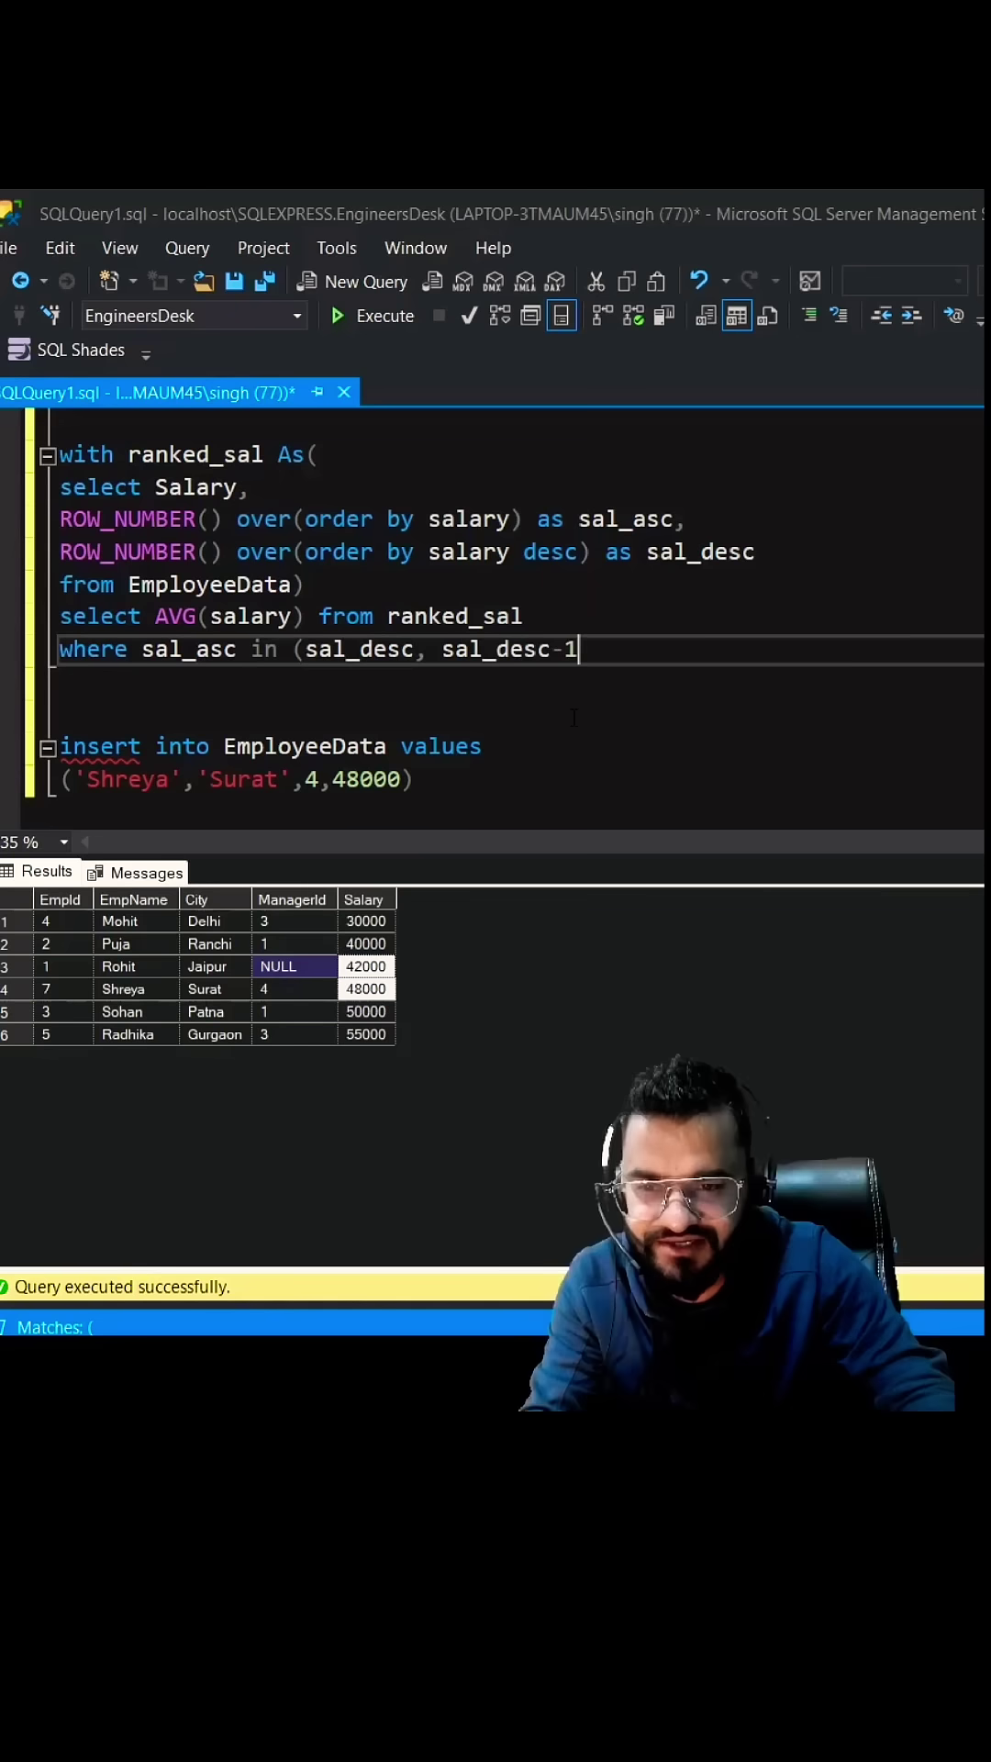
text(, sal)
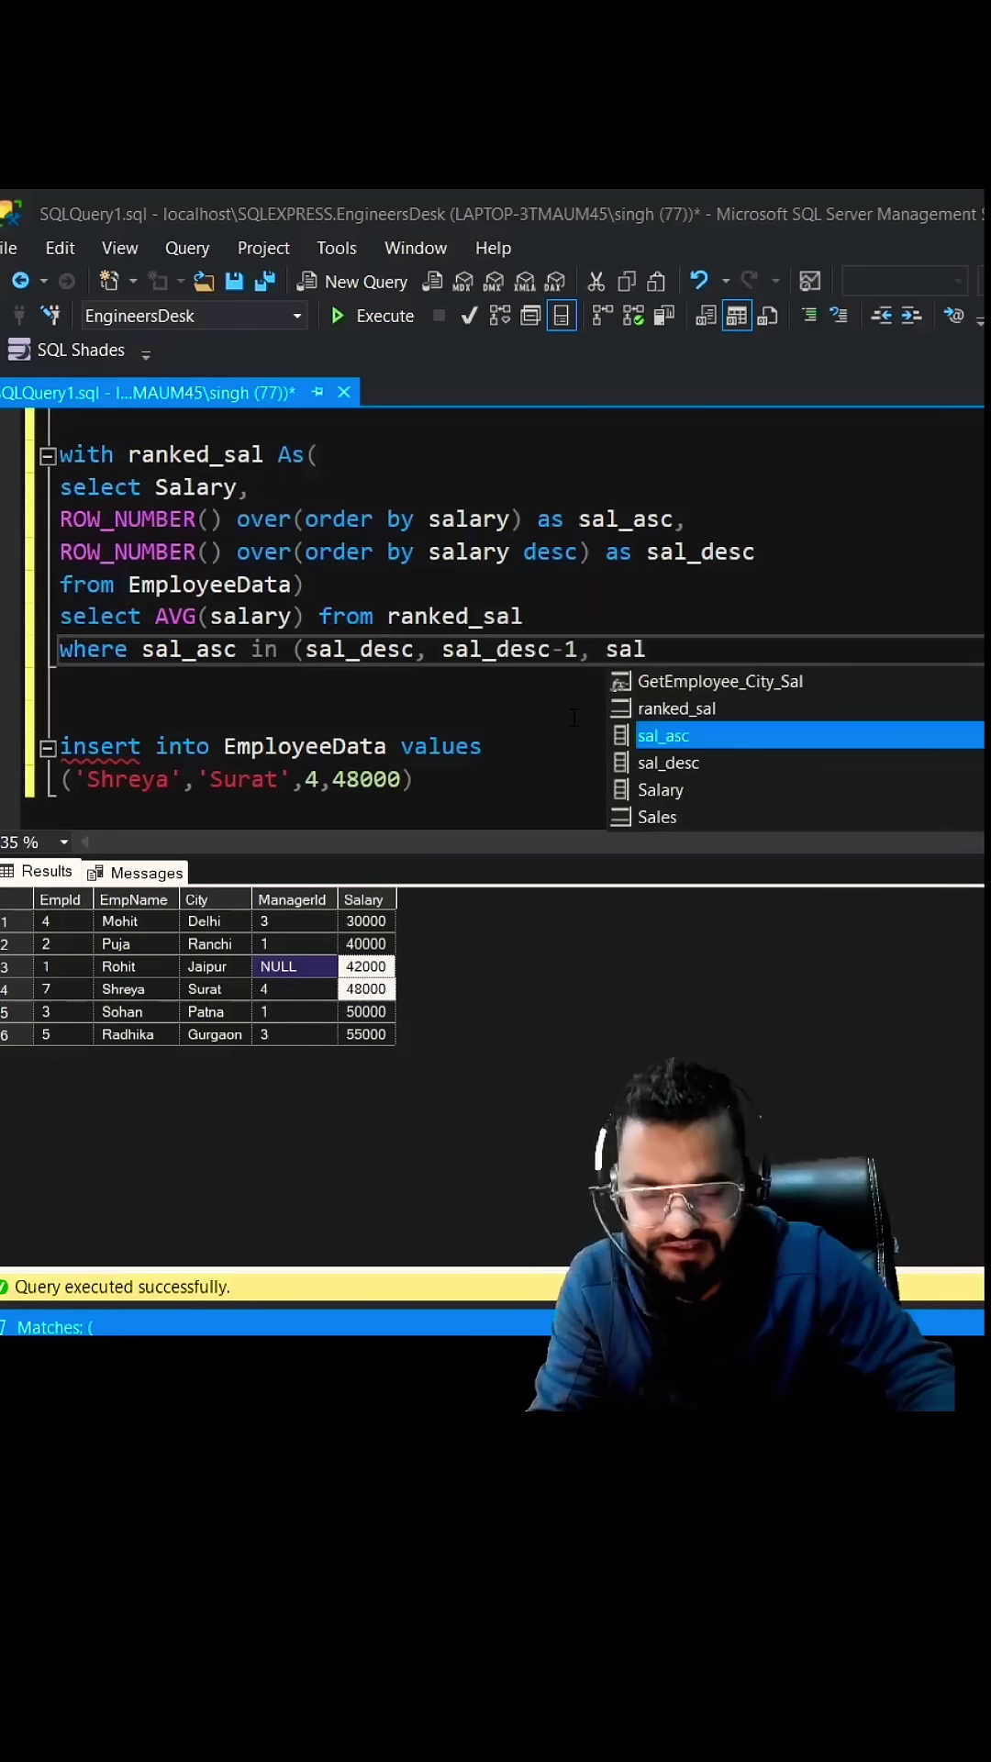
key(Down)
key(Tab)
text(+1)
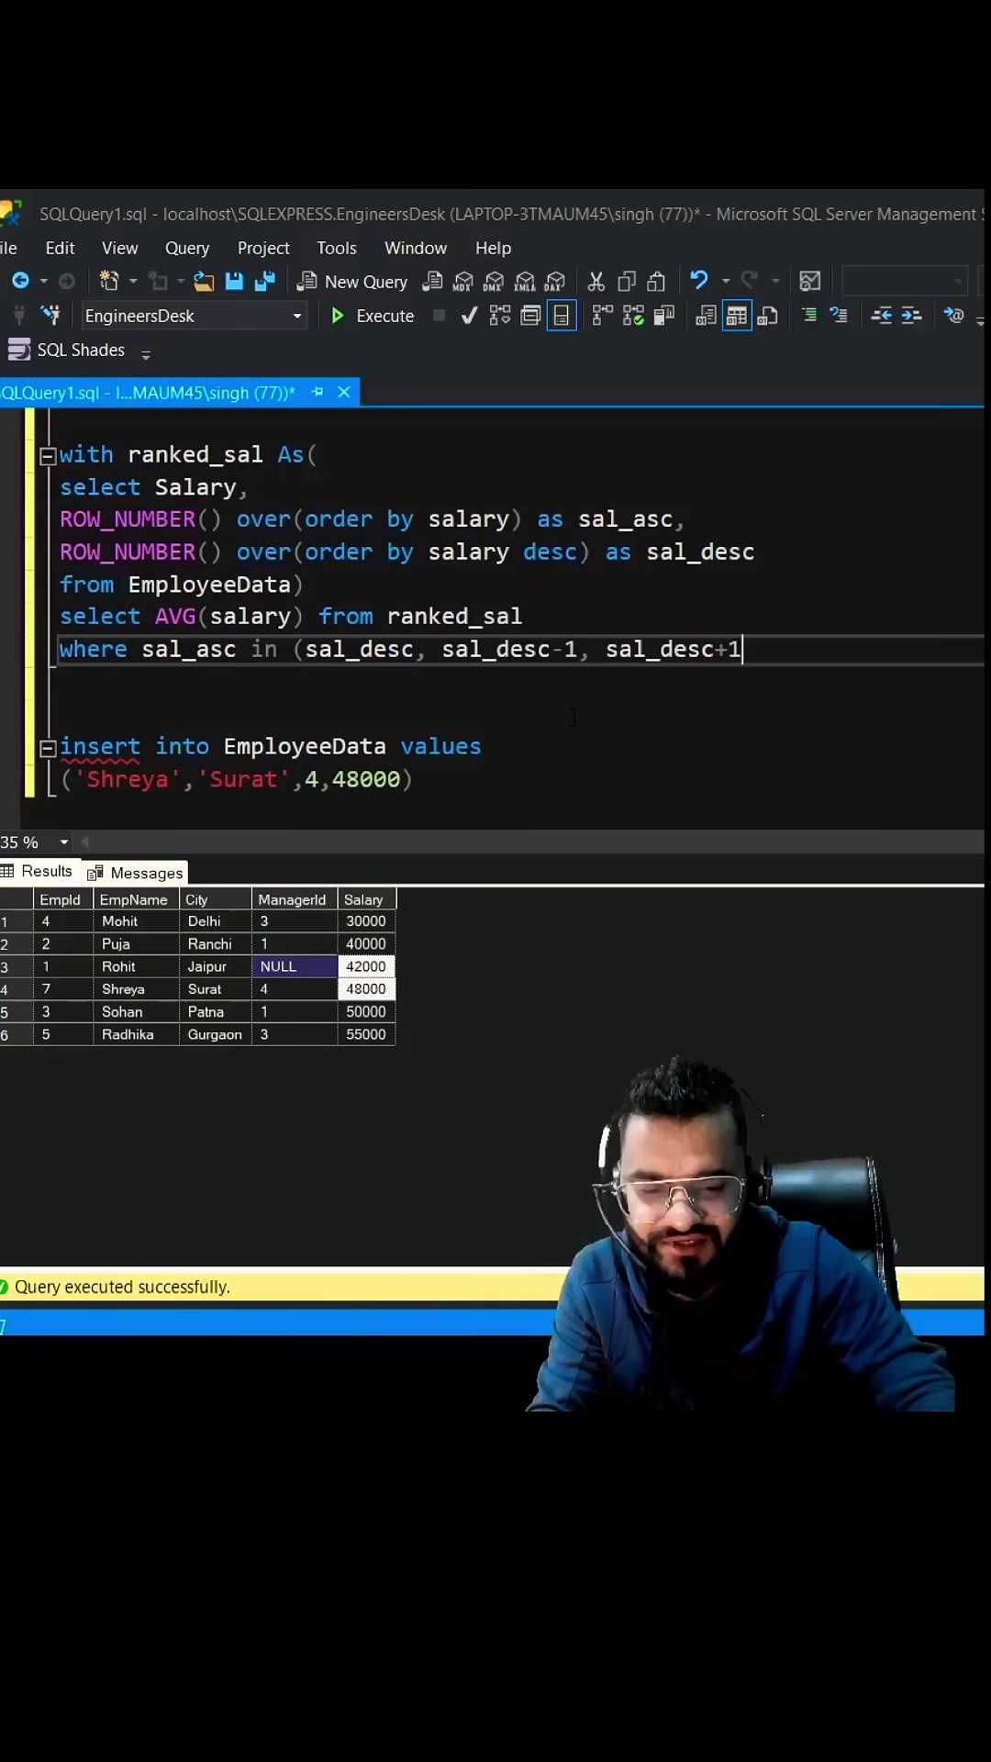
text())
scroll(572, 718, up, 1)
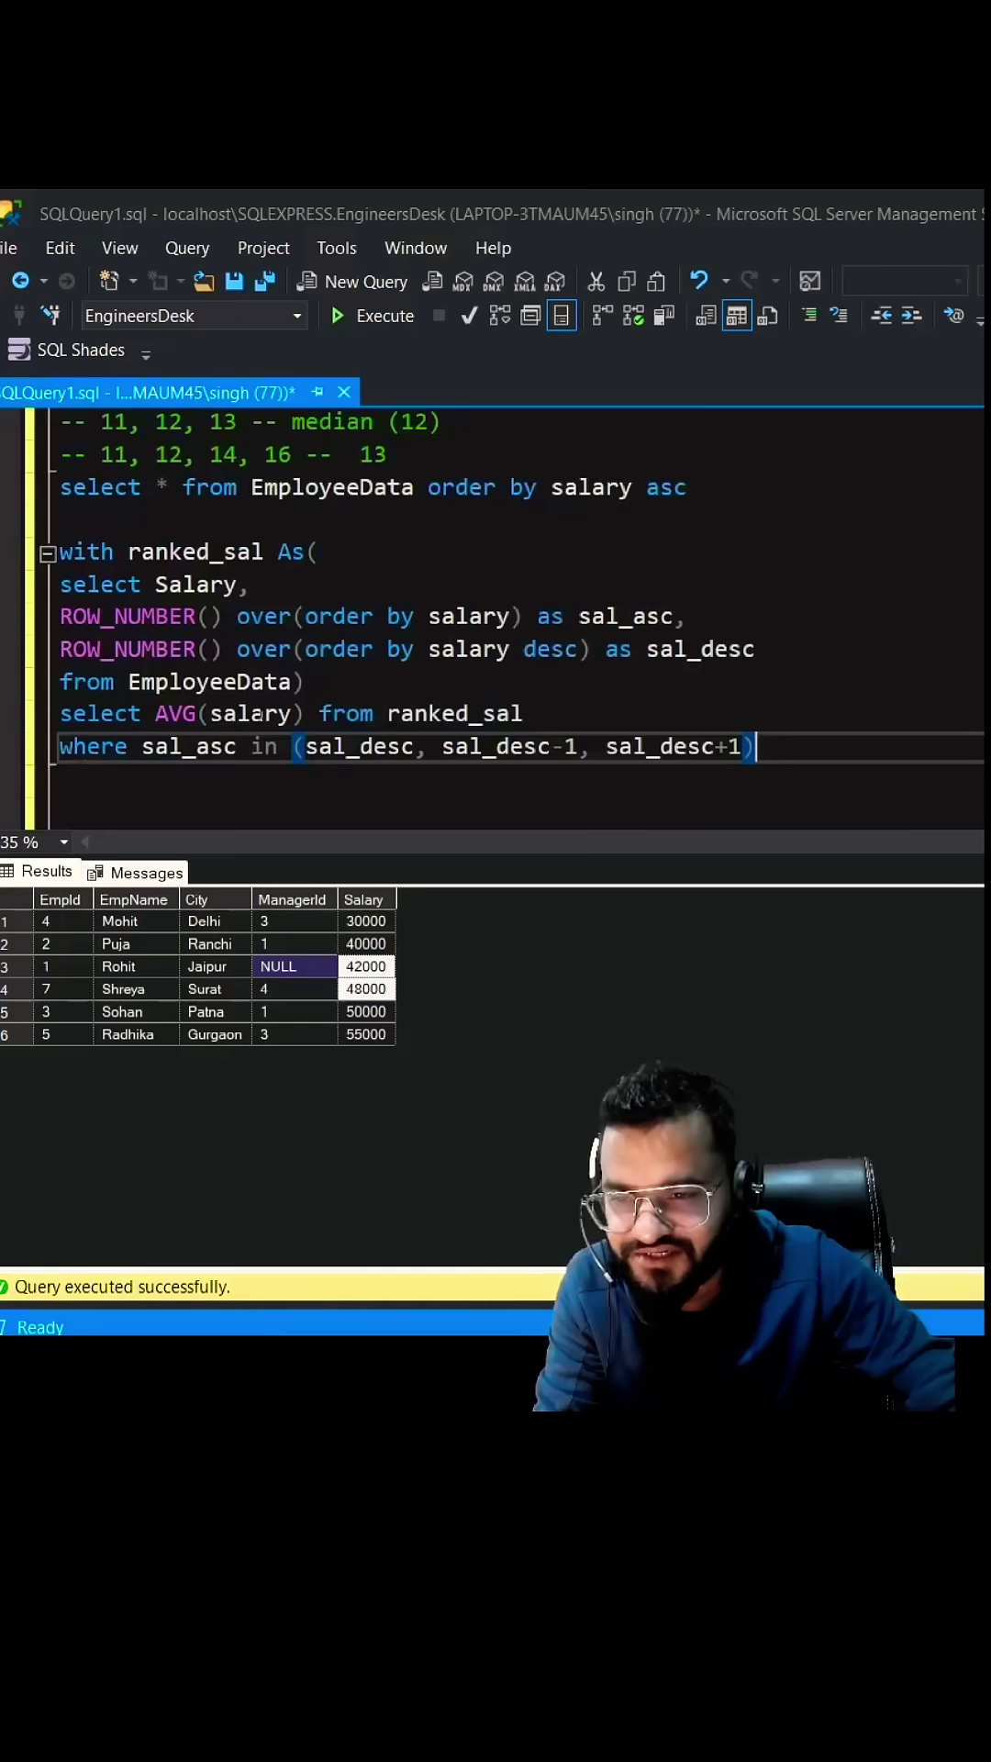
drag(292, 680, 62, 584)
Run the inner ranking SELECT and compare sal_asc and sal_desc for the 42000 and 48000 rows.
key(F5)
click(110, 969)
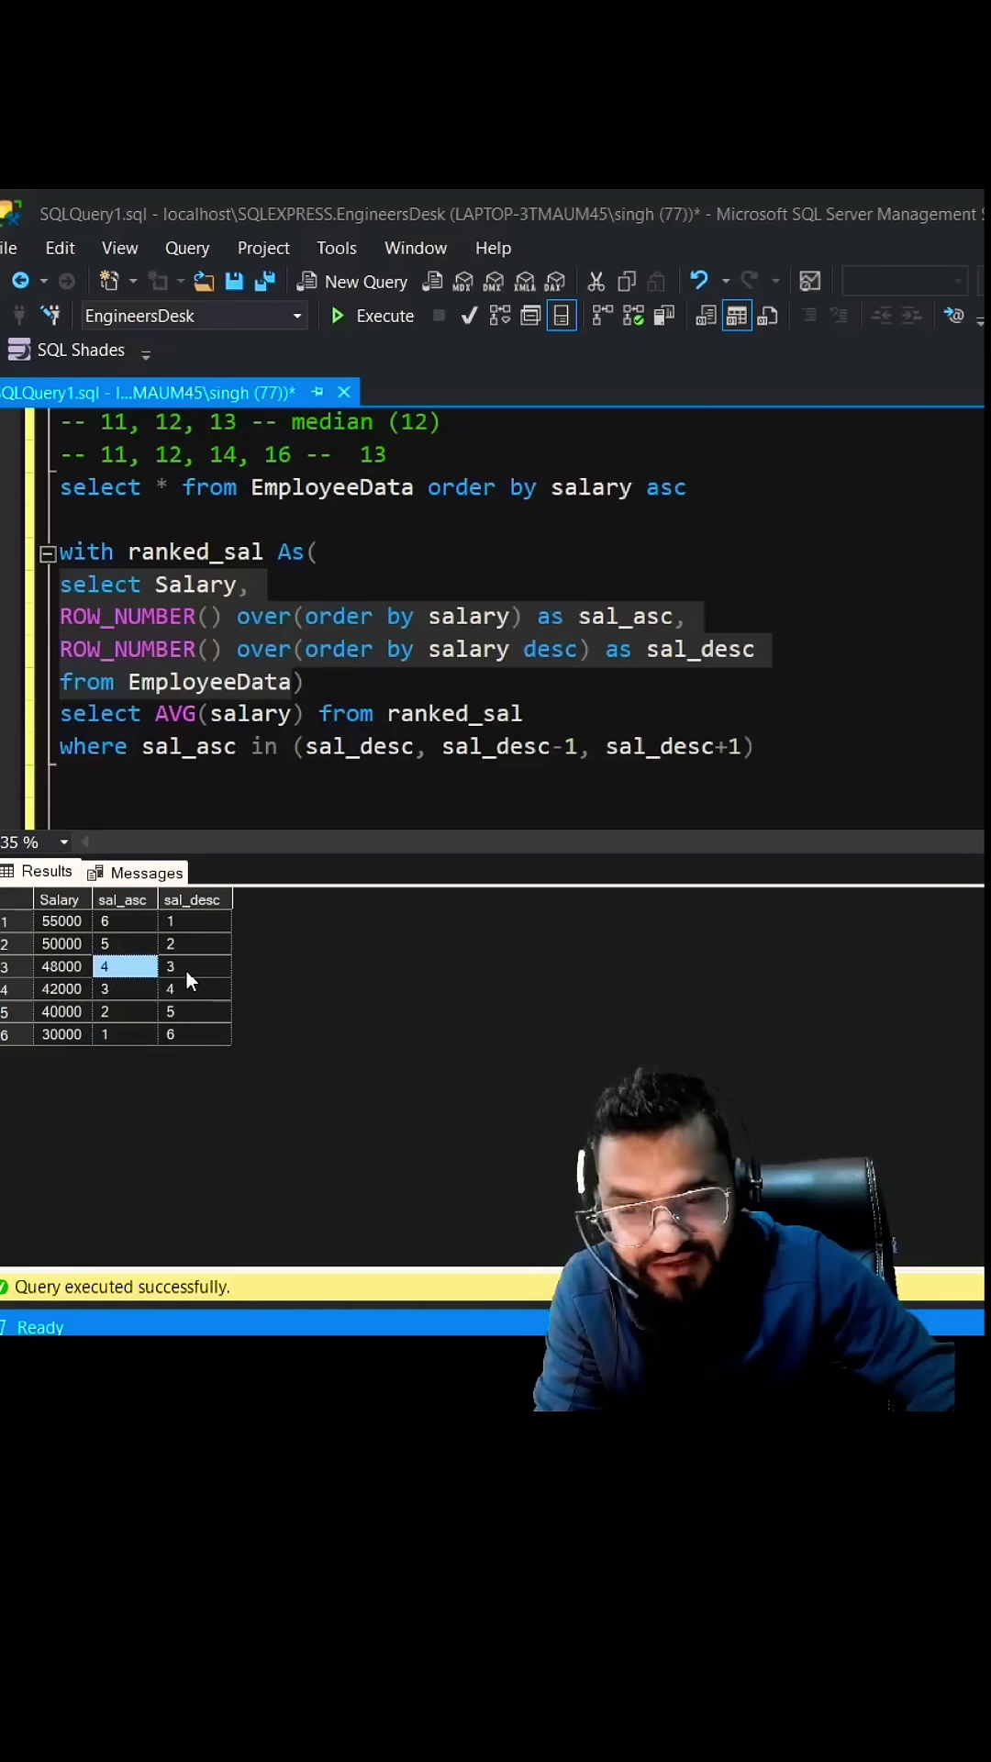
click(185, 966)
click(108, 989)
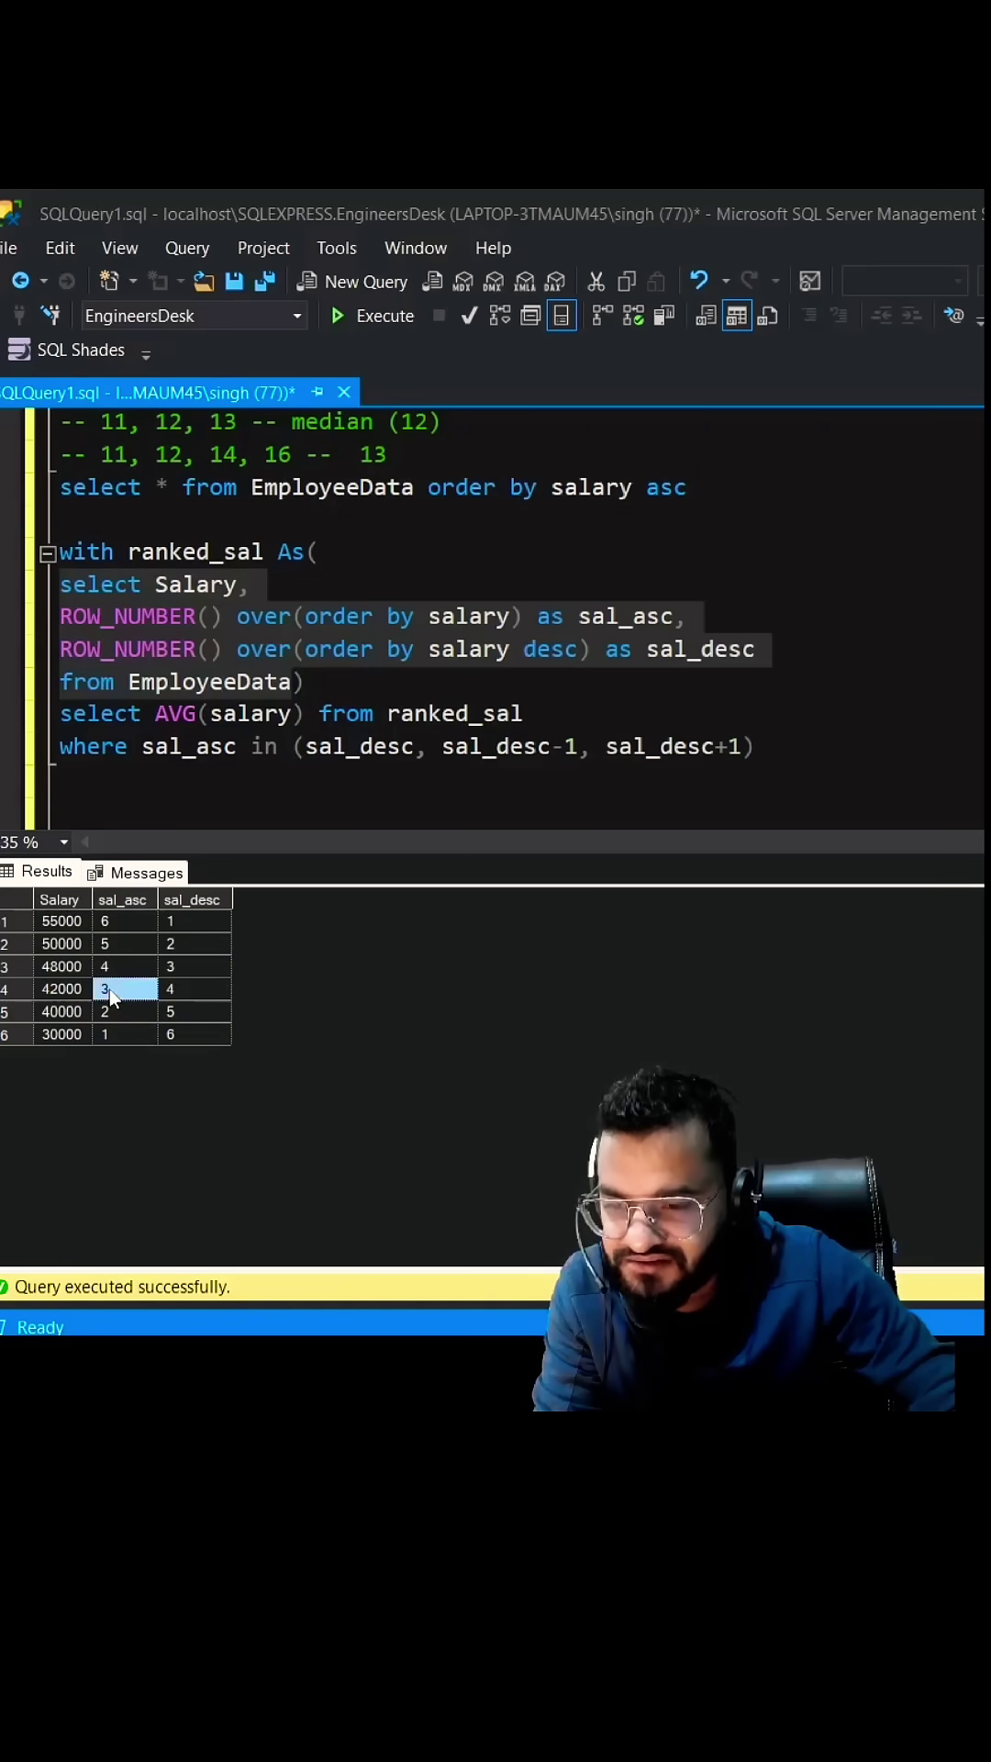
click(181, 990)
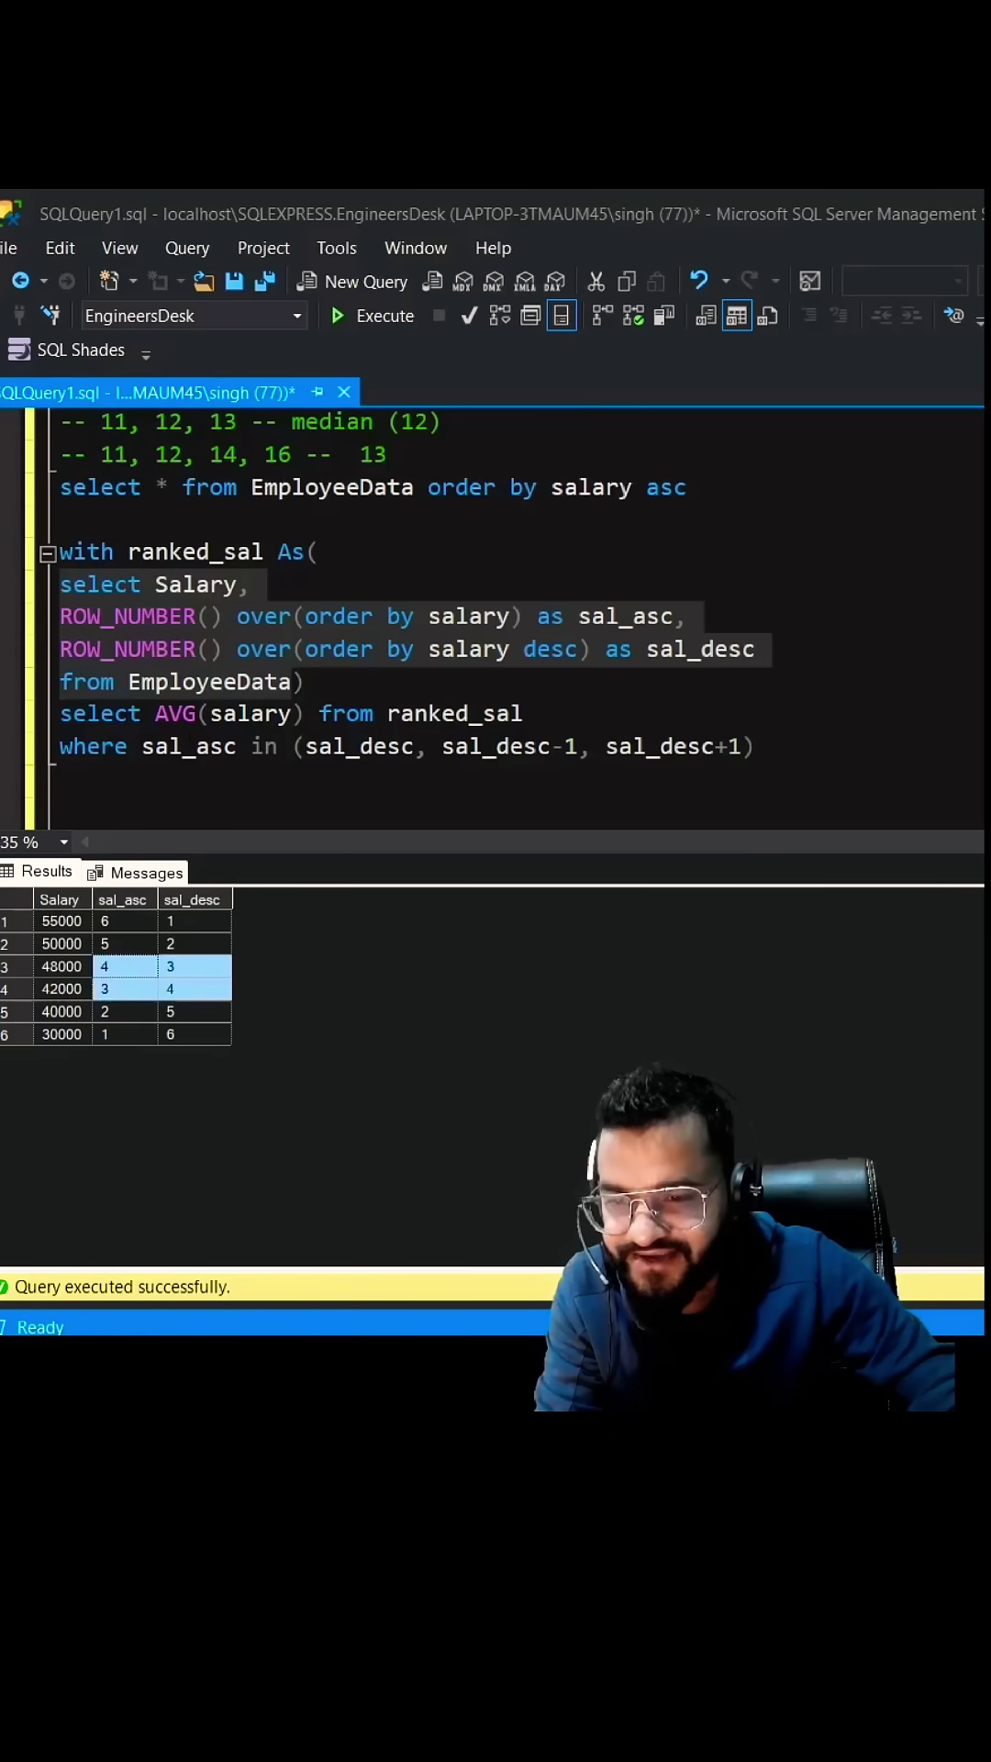
Execute the whole revised median CTE, which returns 45000.
double_click(255, 713)
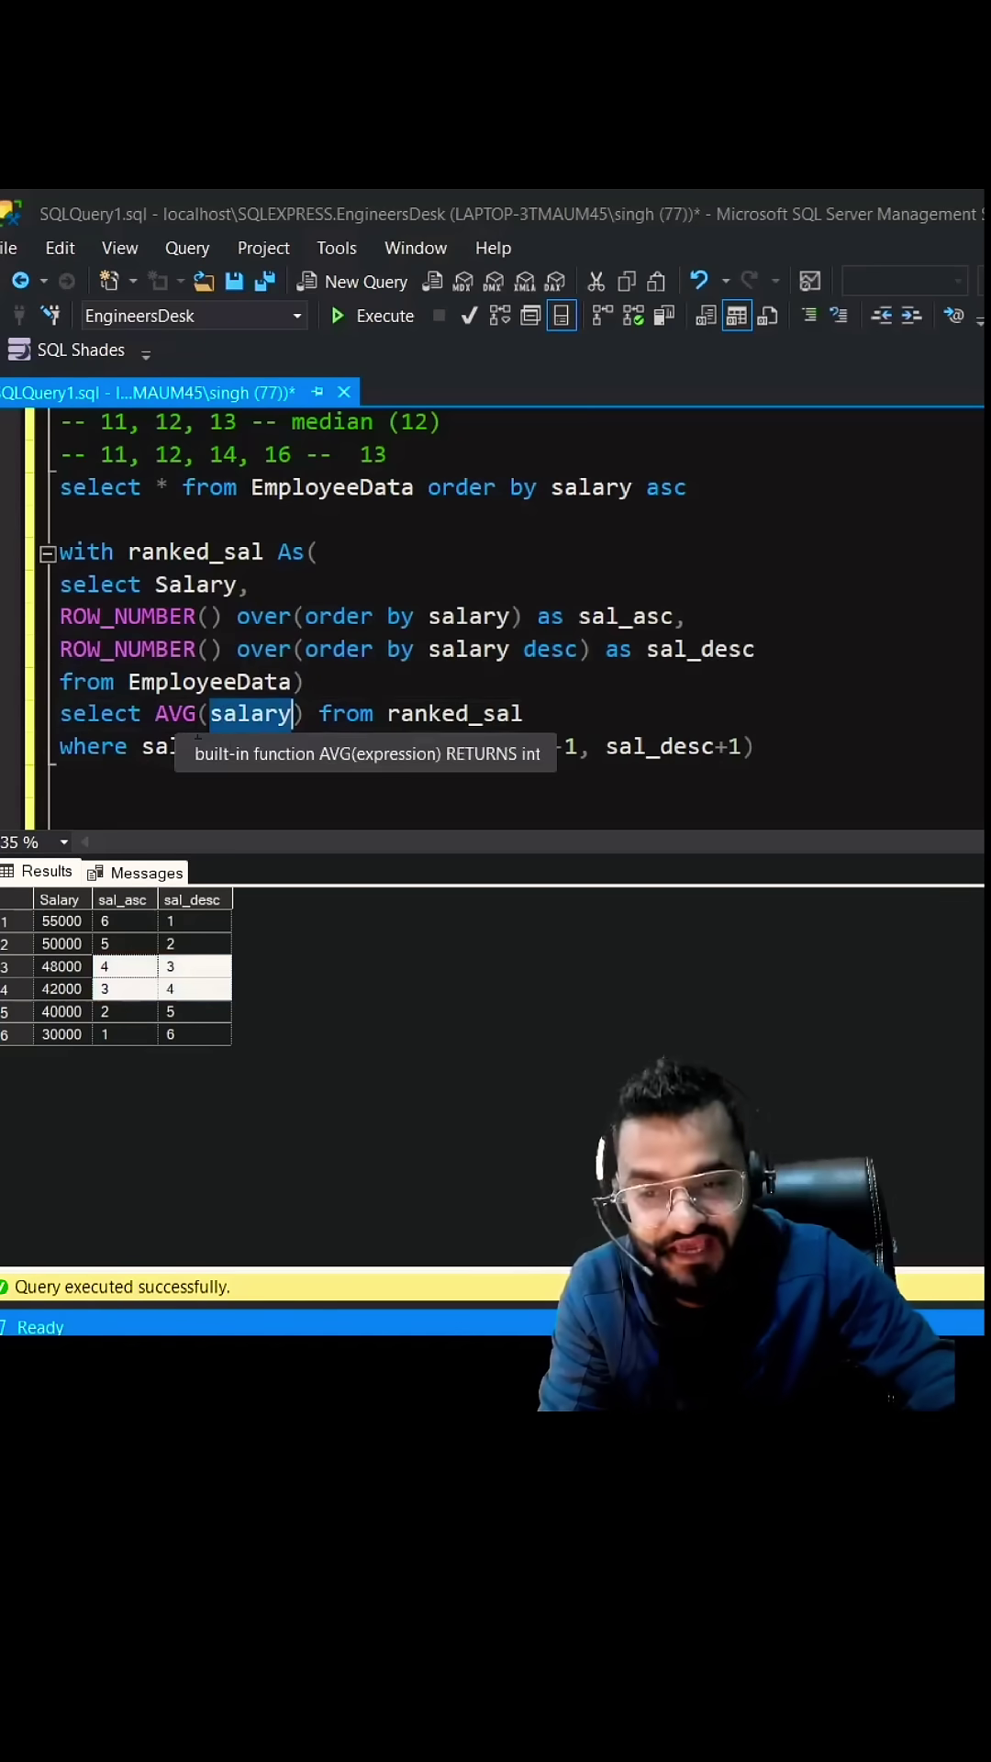
click(793, 746)
drag(793, 746, 59, 551)
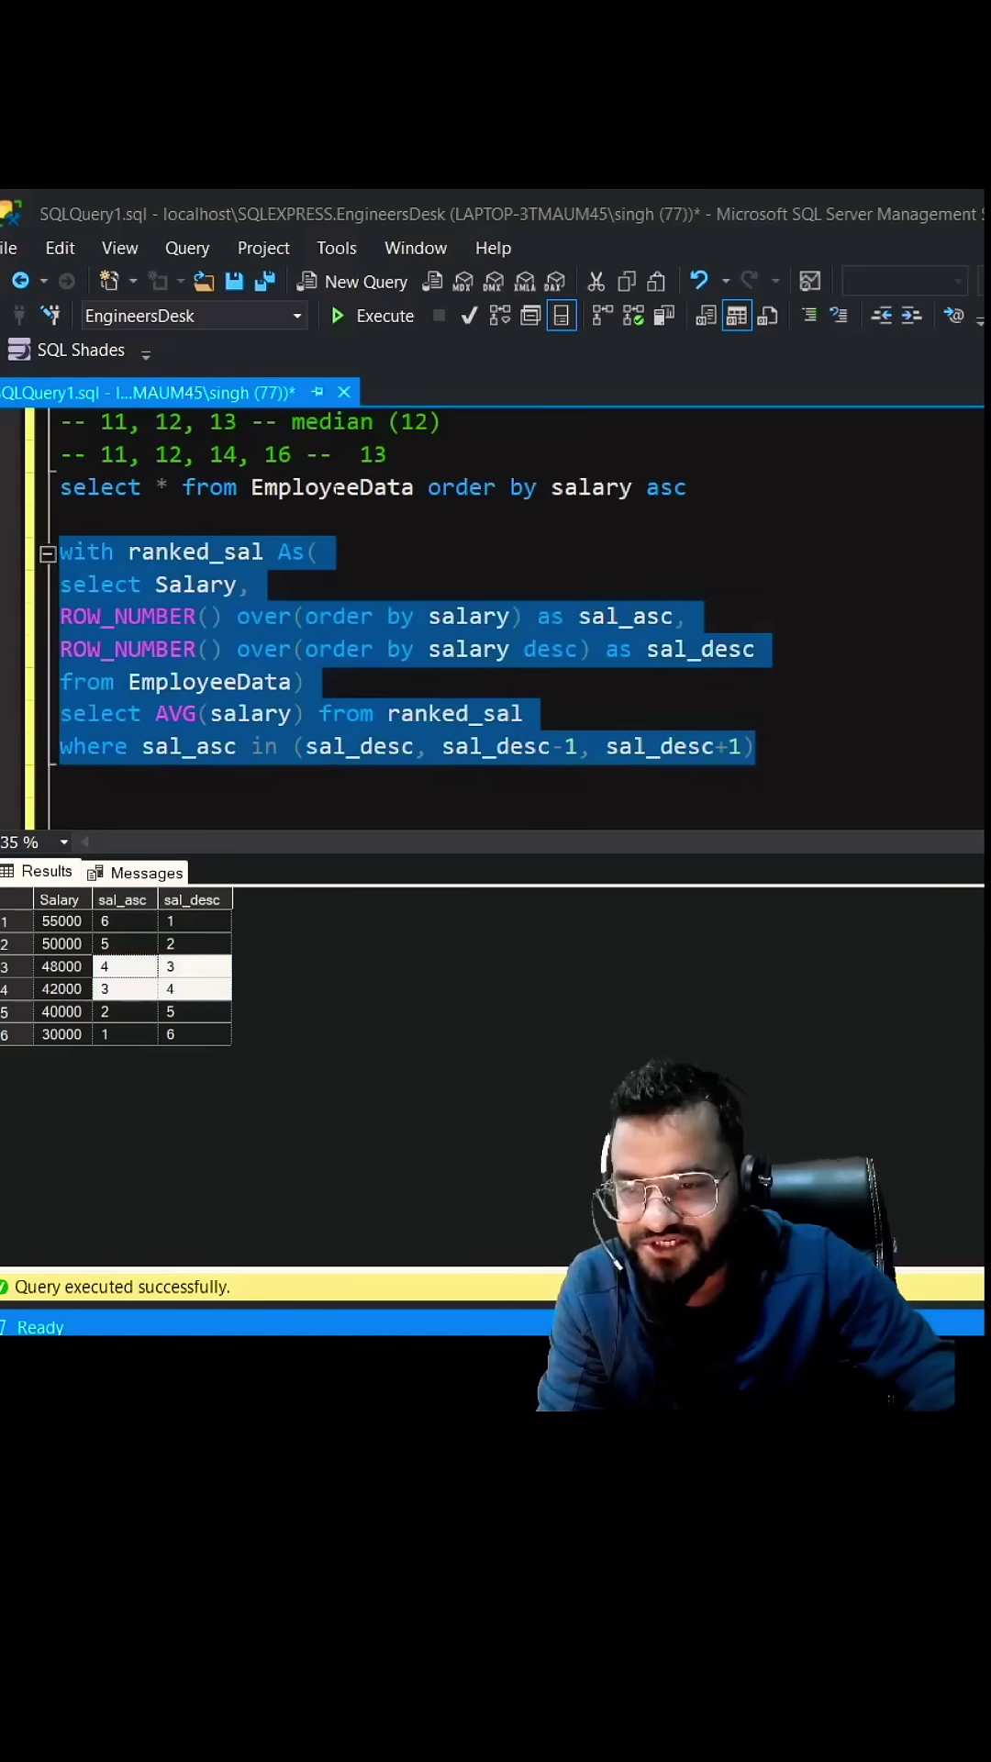
click(375, 318)
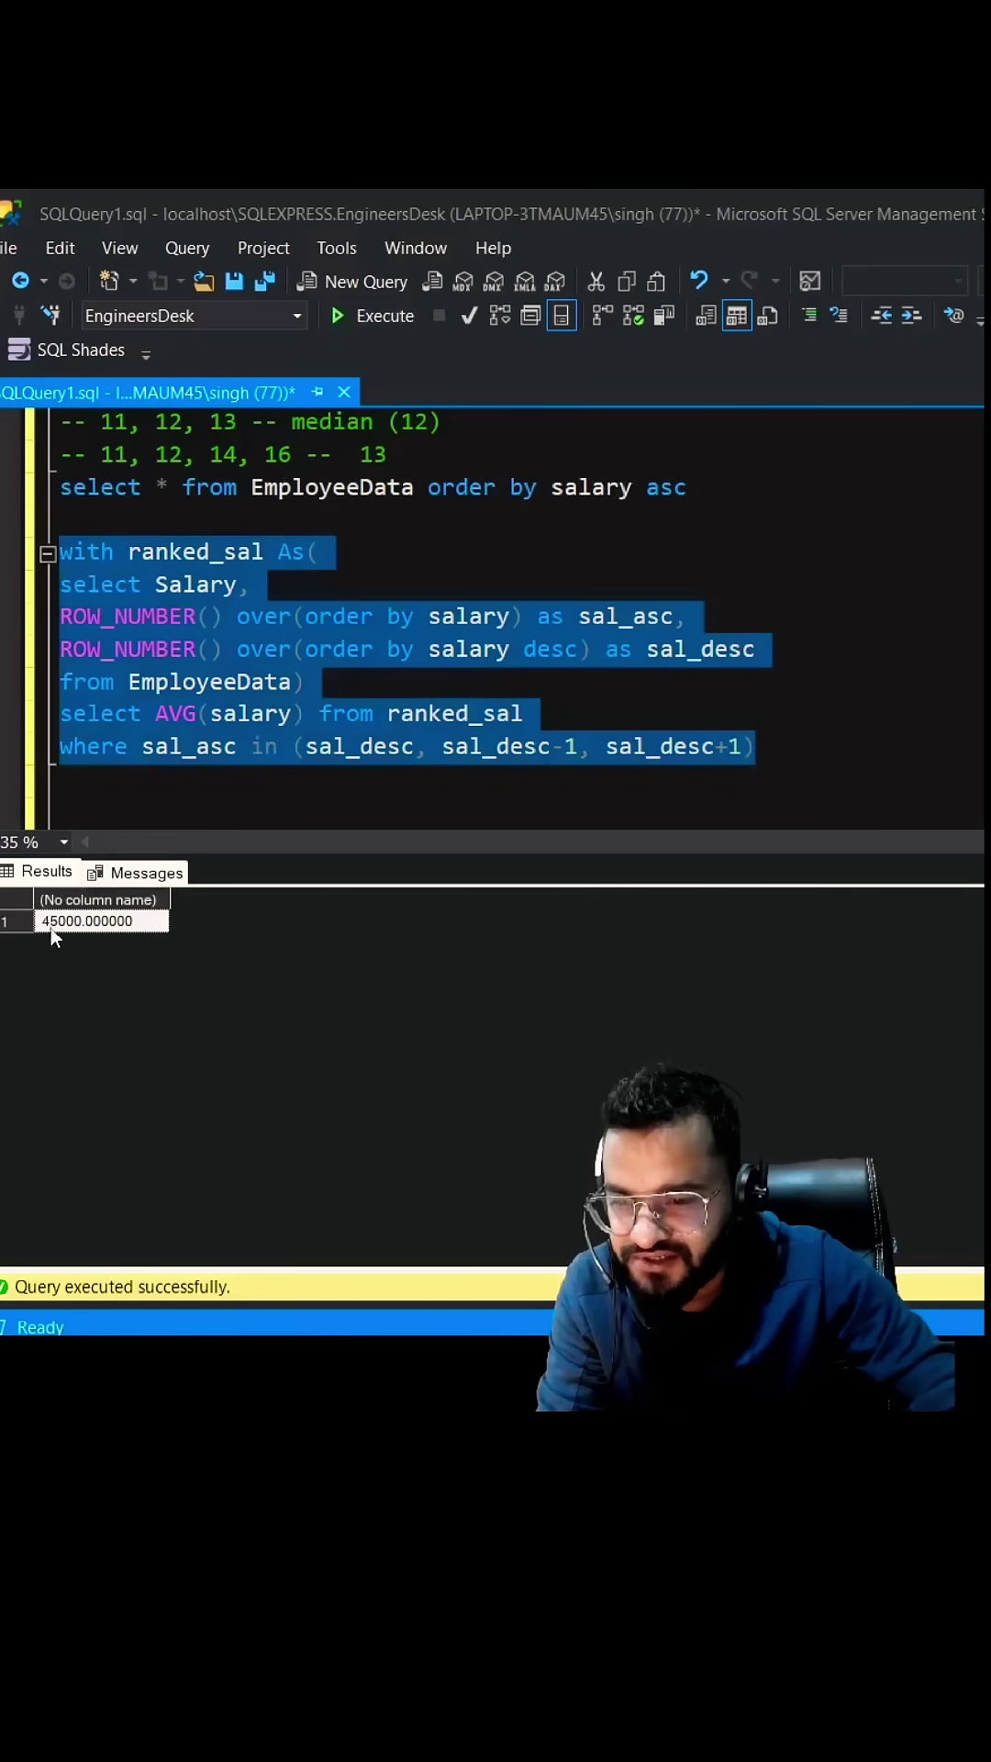